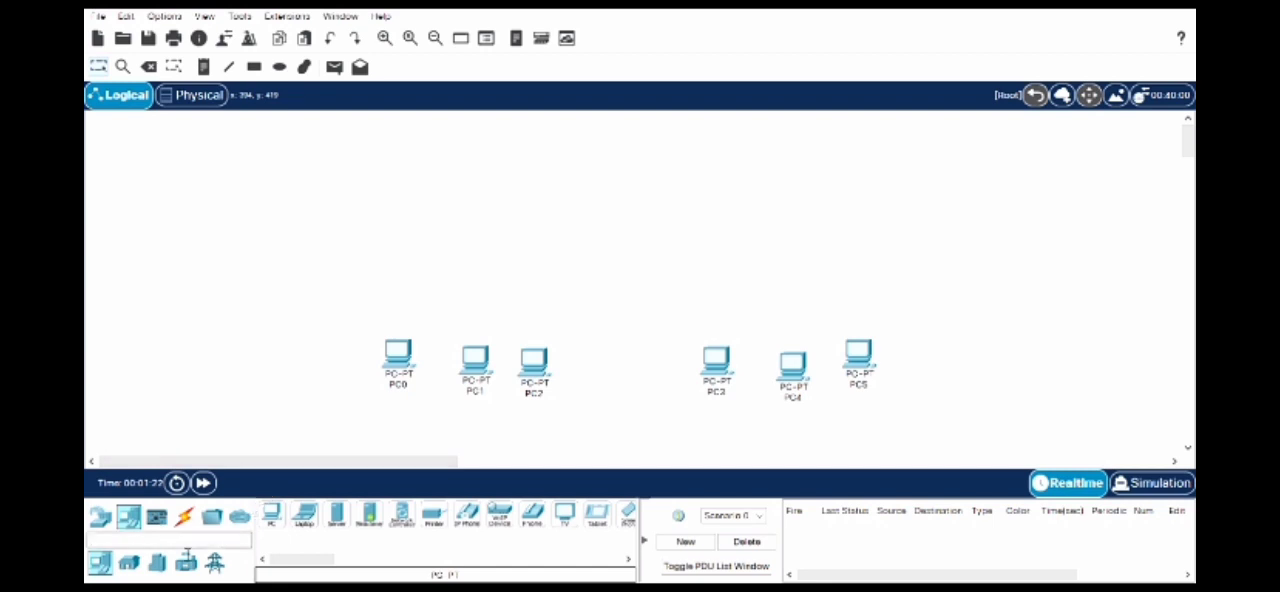
- Place two PT-Switch devices in the workspace, one above PC0–PC2 and one above PC3–PC5
left_click(102, 518)
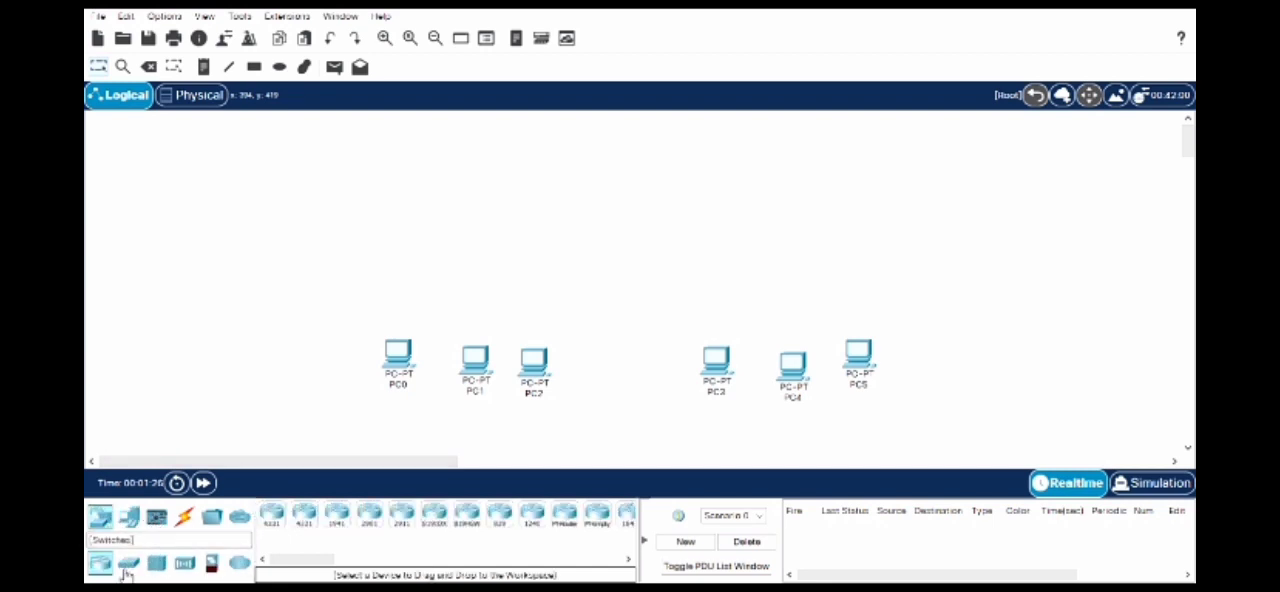
left_click(127, 566)
left_click(307, 520)
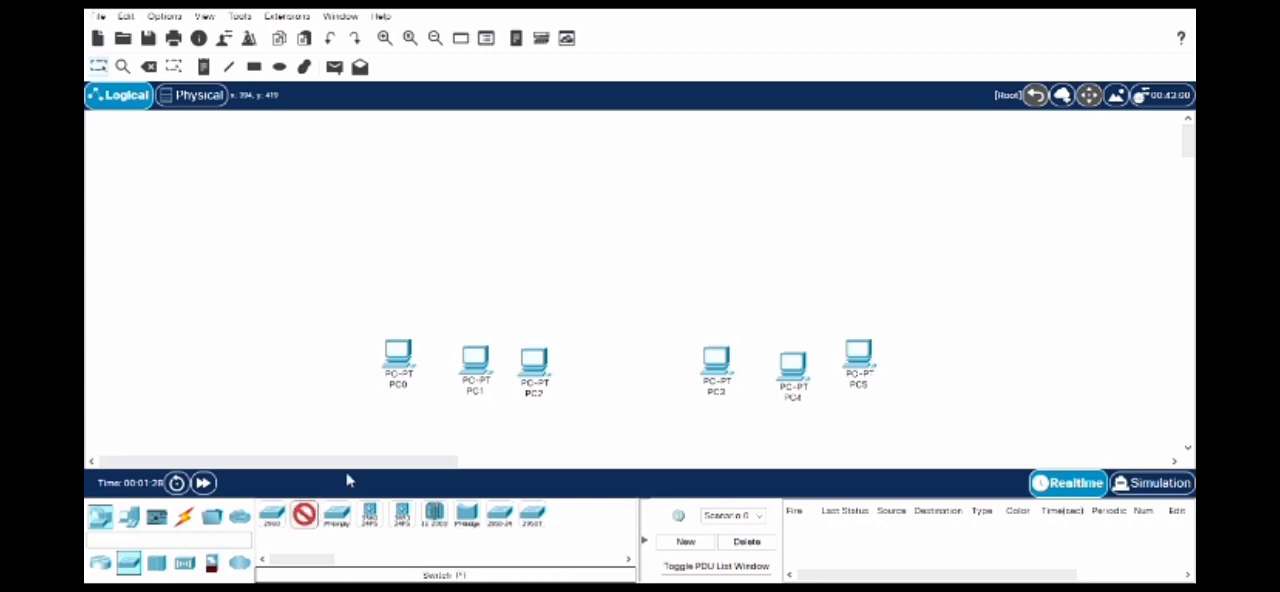
left_click(470, 290)
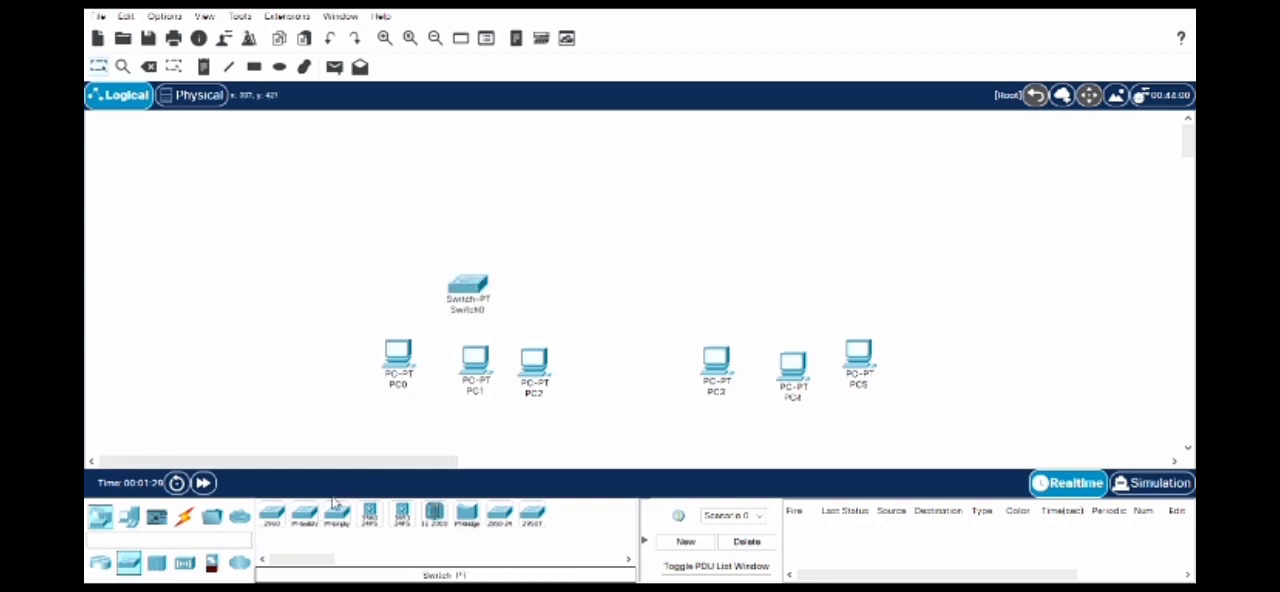
left_click(304, 515)
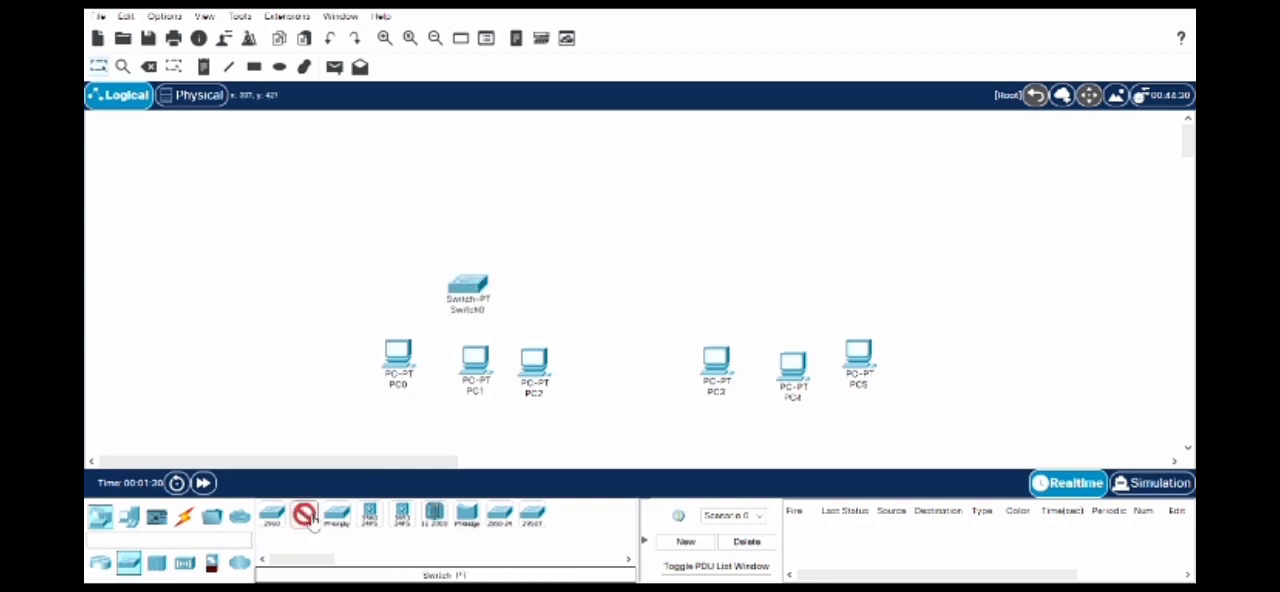
left_click(790, 292)
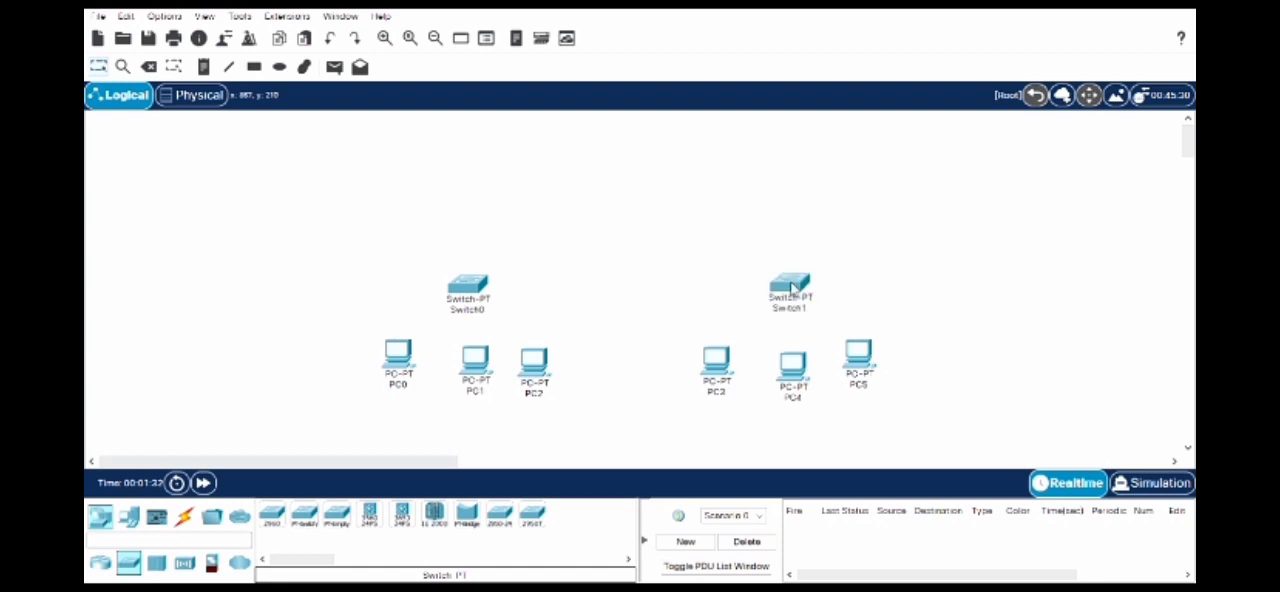
- Place a PT-Router above and midway between the two switches
left_click(100, 563)
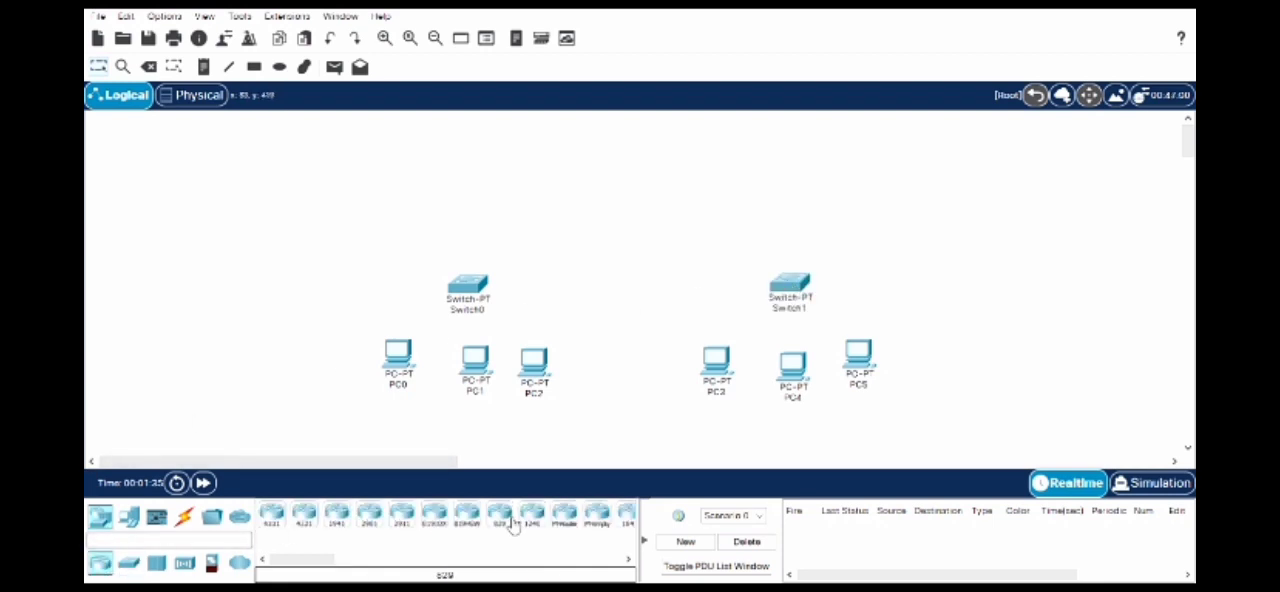
left_click(566, 515)
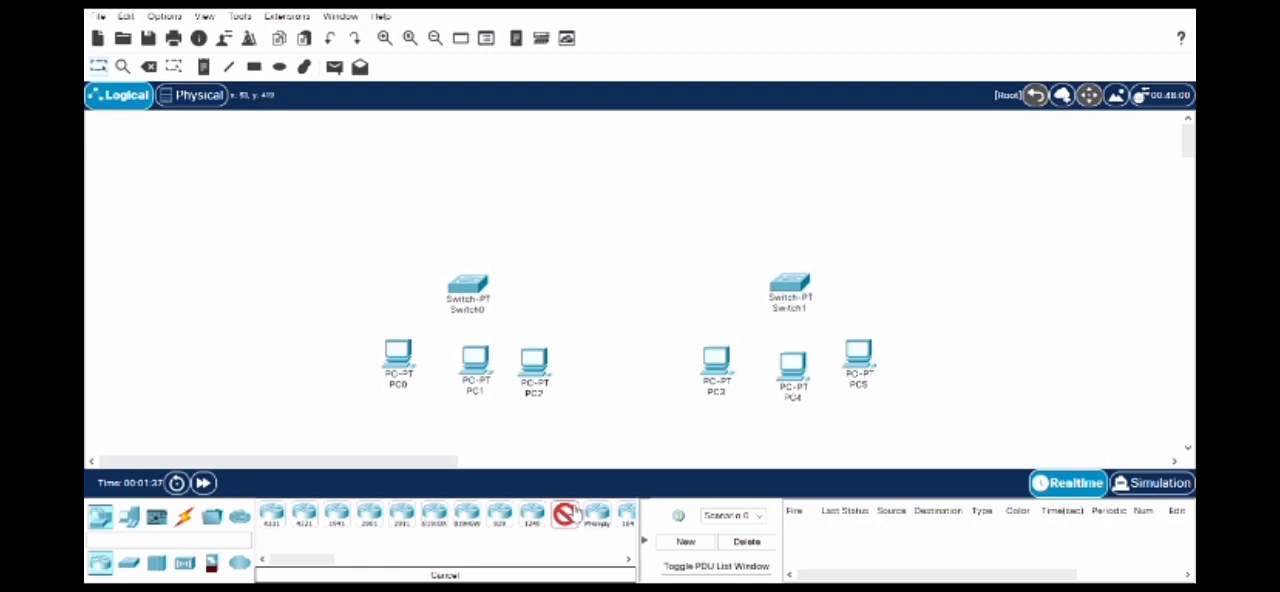
left_click(656, 195)
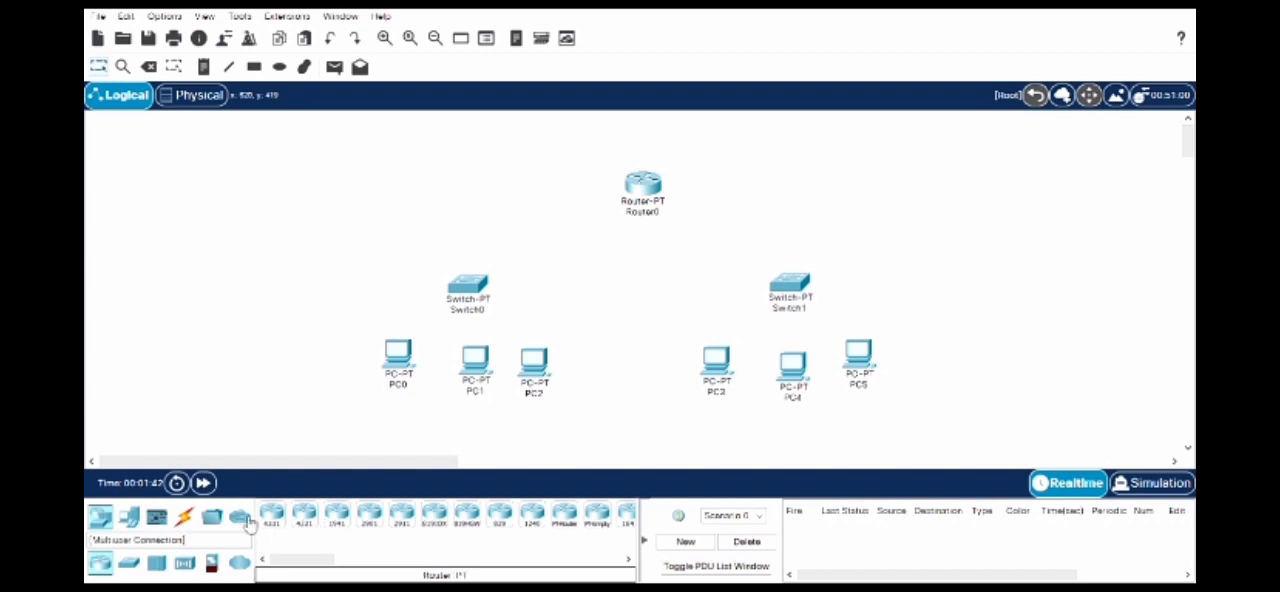
- Cable PC0 and PC1 to Switch0 using the automatically chosen connection type
left_click(184, 516)
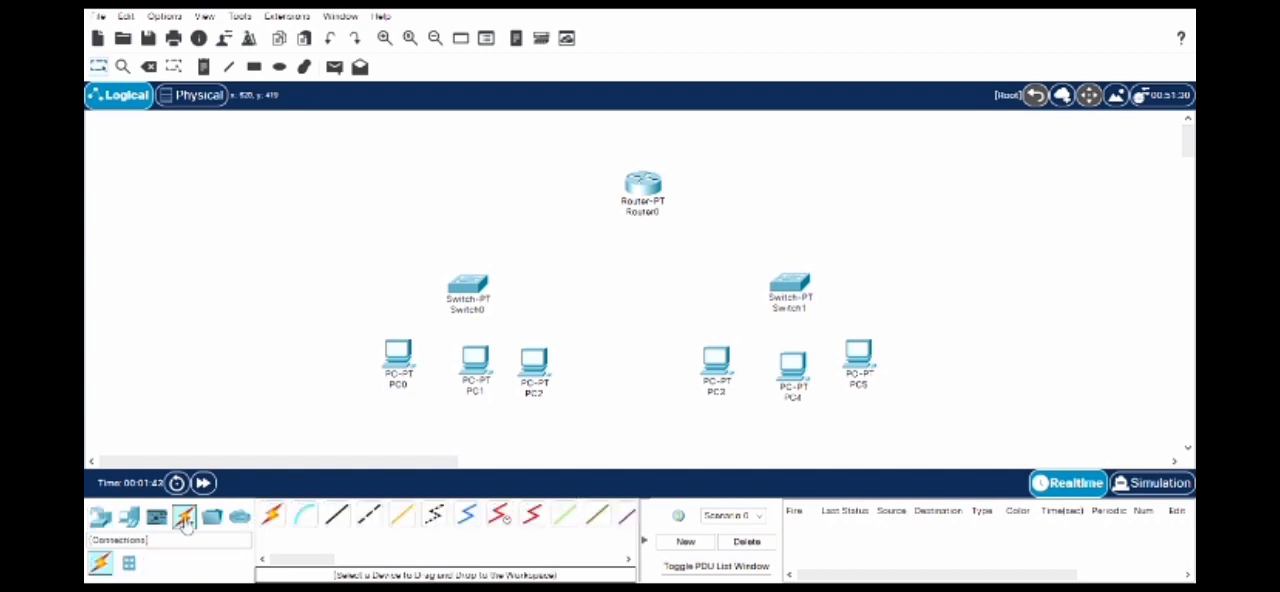
left_click(274, 516)
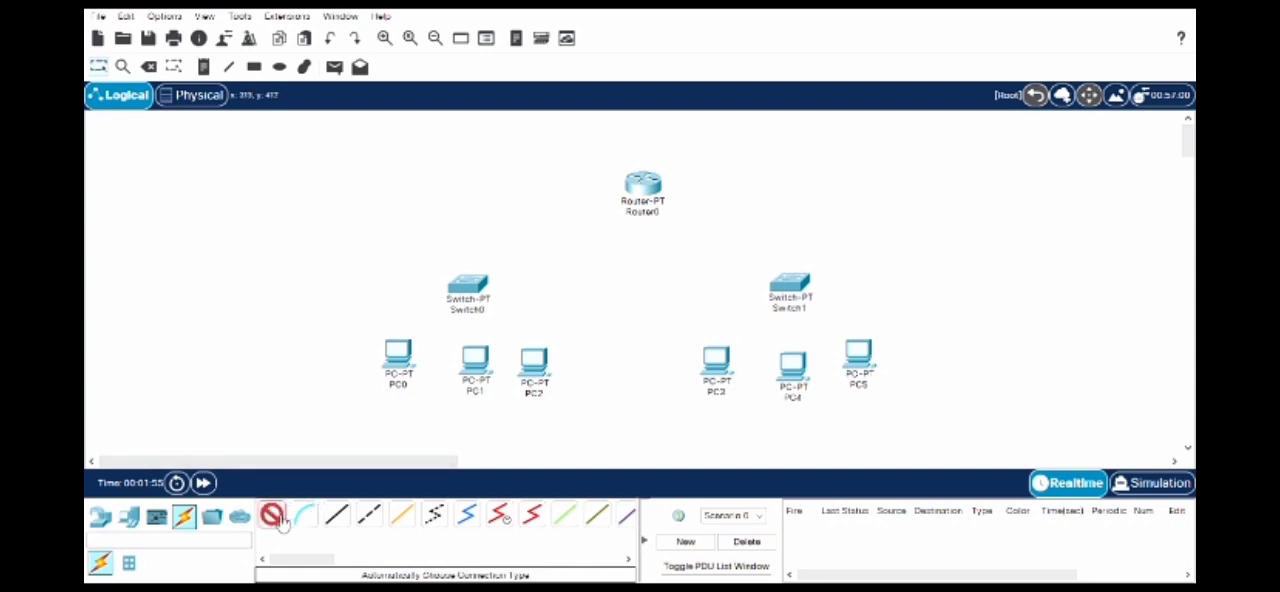
left_click(410, 358)
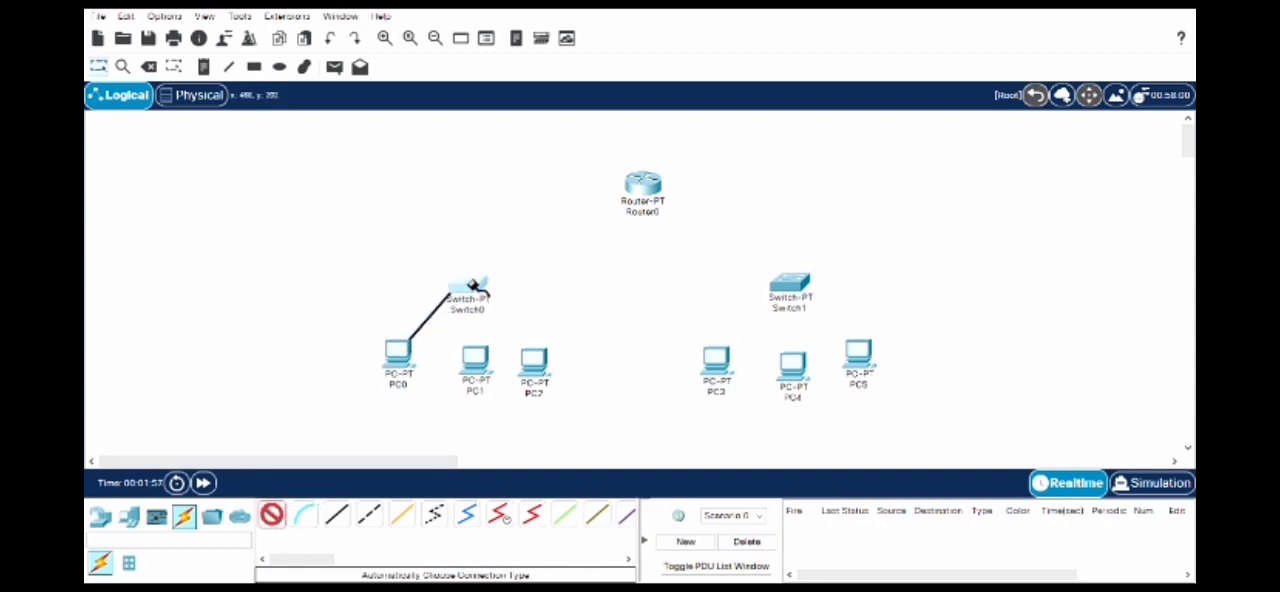
left_click(472, 285)
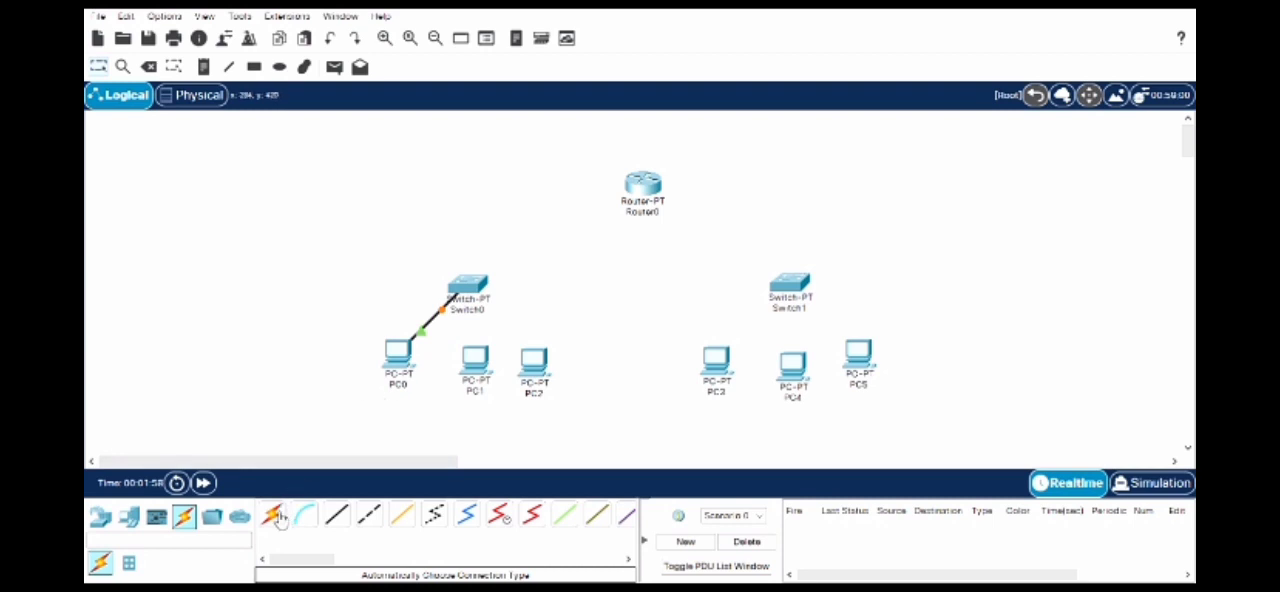
left_click(274, 516)
left_click(475, 360)
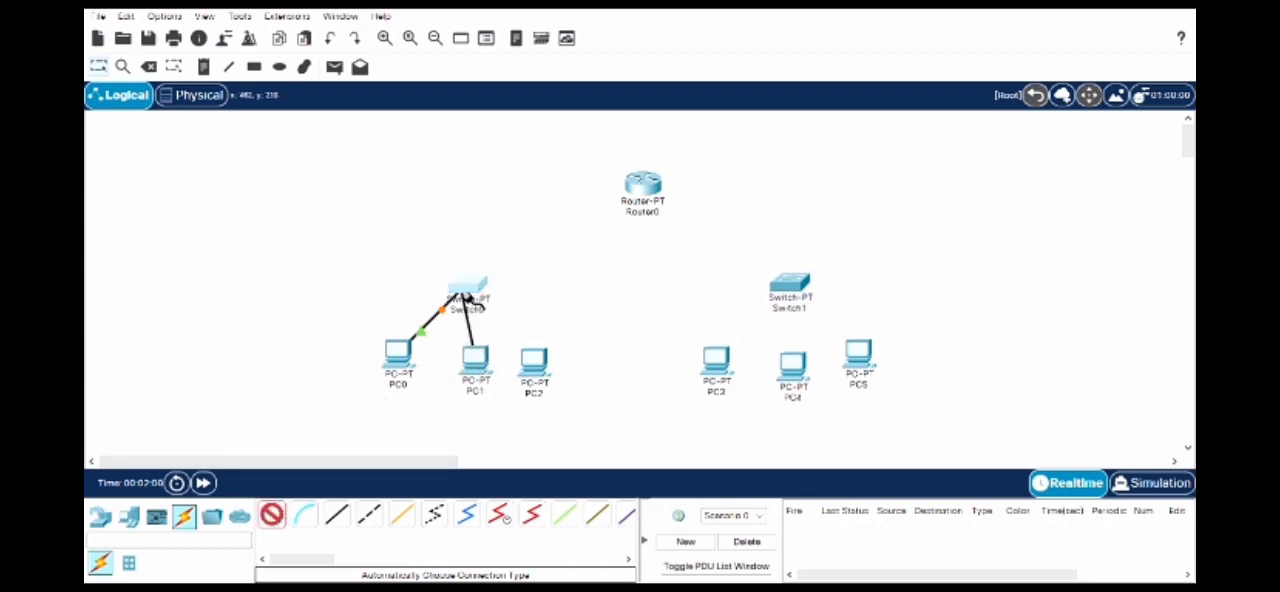
left_click(464, 296)
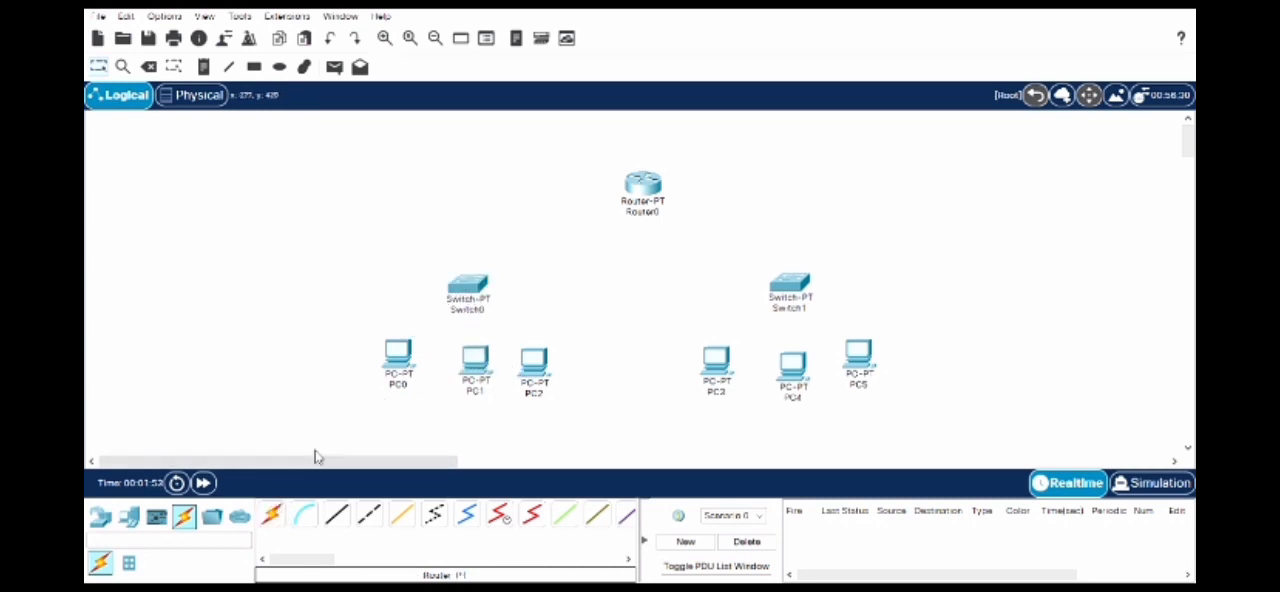
- Connect PC0, PC1 and PC2 to Switch0 with automatically chosen cables
left_click(276, 516)
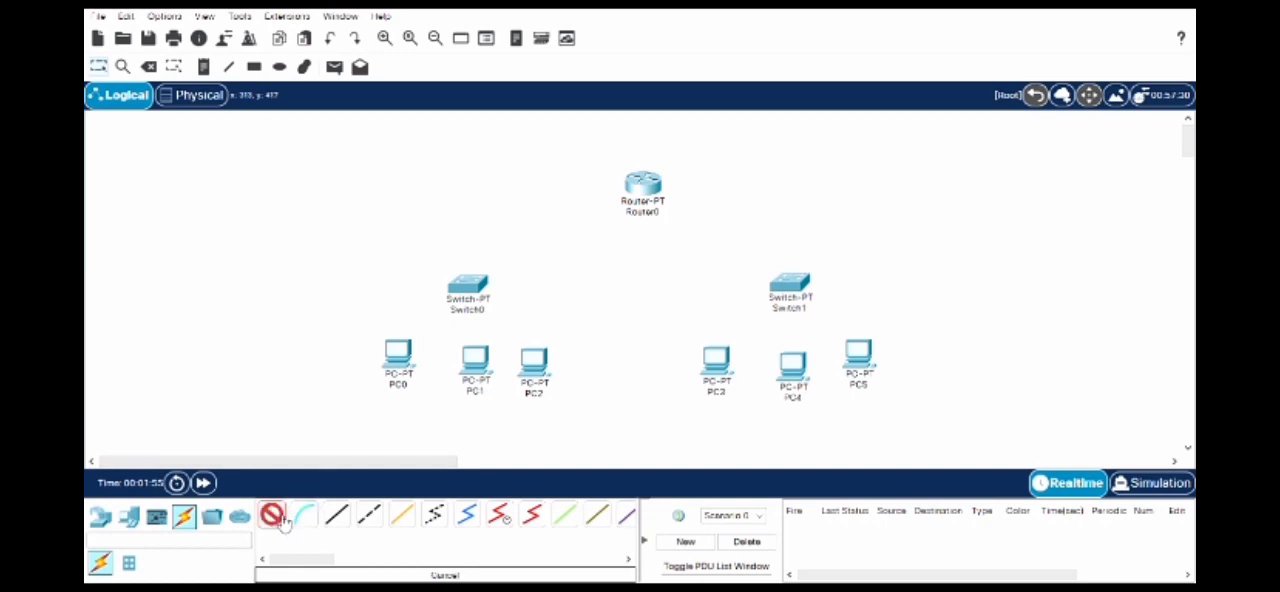
left_click(398, 355)
left_click(468, 284)
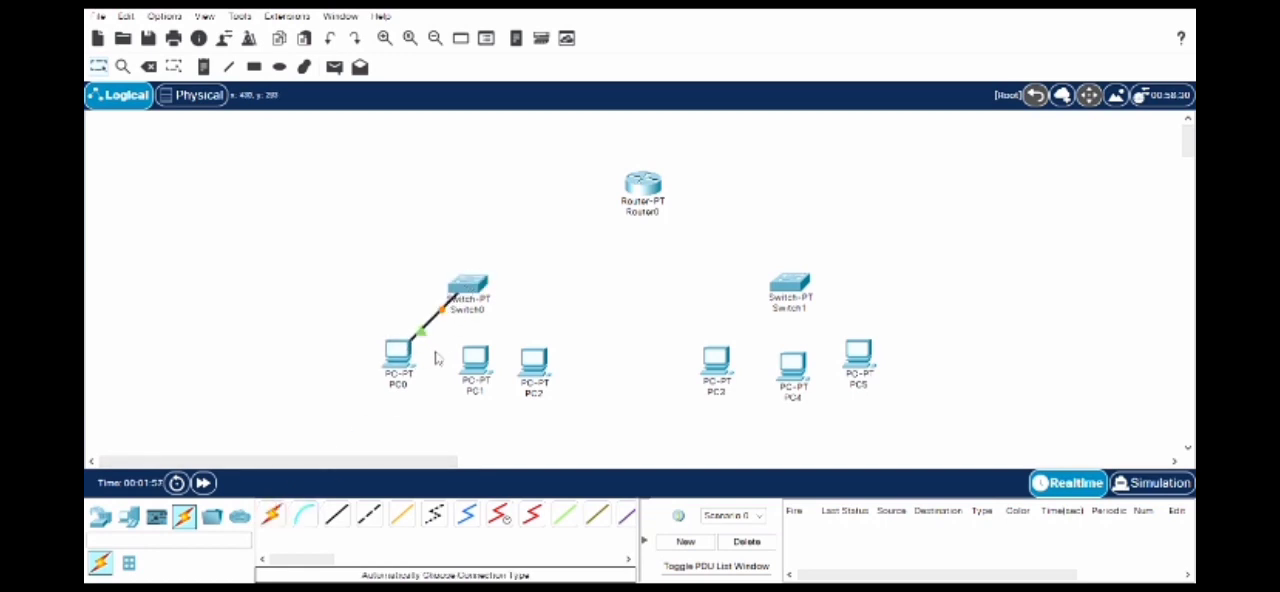
left_click(276, 516)
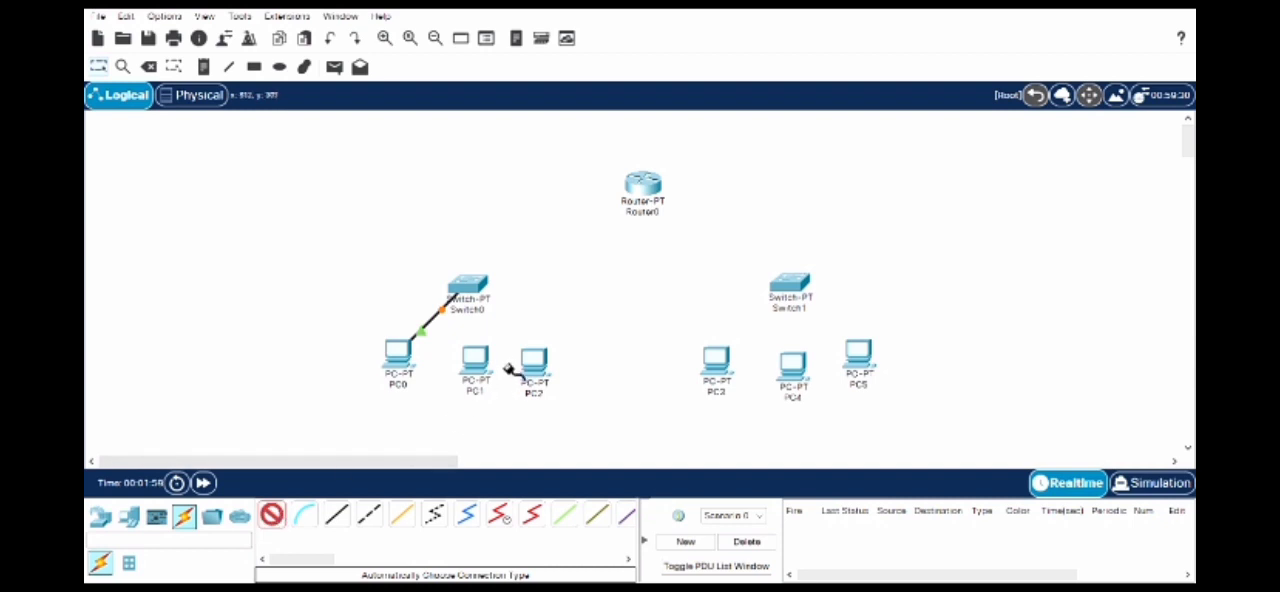
left_click(474, 360)
left_click(465, 297)
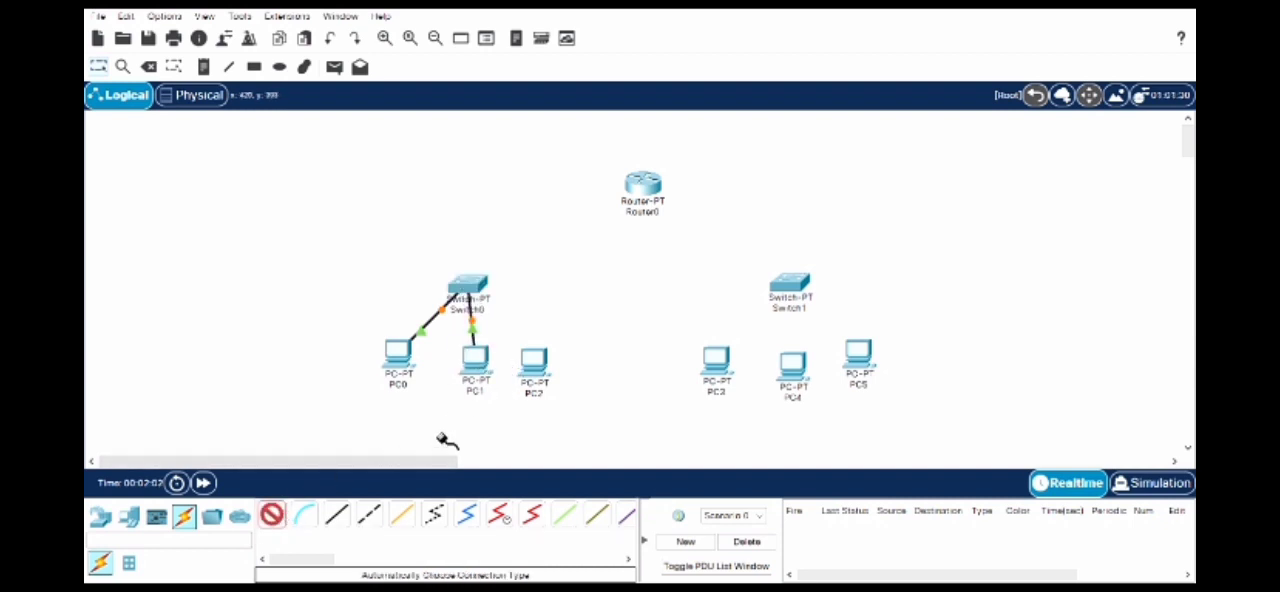
left_click(535, 362)
left_click(466, 288)
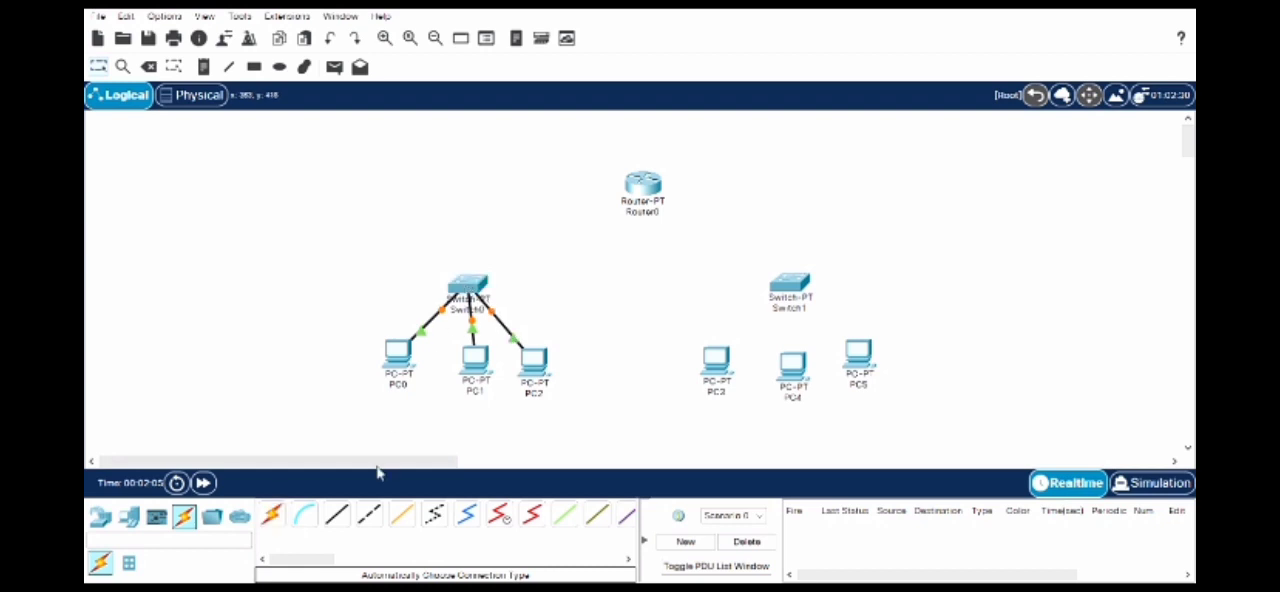
- Connect PC3, PC4 and PC5 to Switch1 with automatically chosen cables
left_click(271, 515)
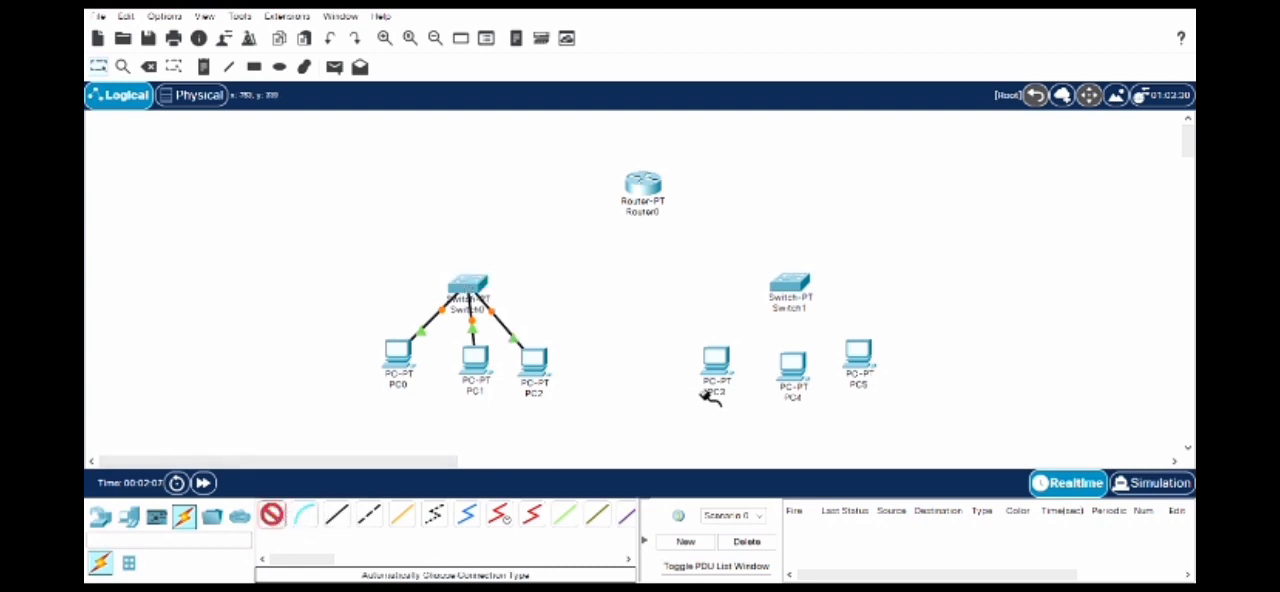
left_click(716, 362)
left_click(805, 290)
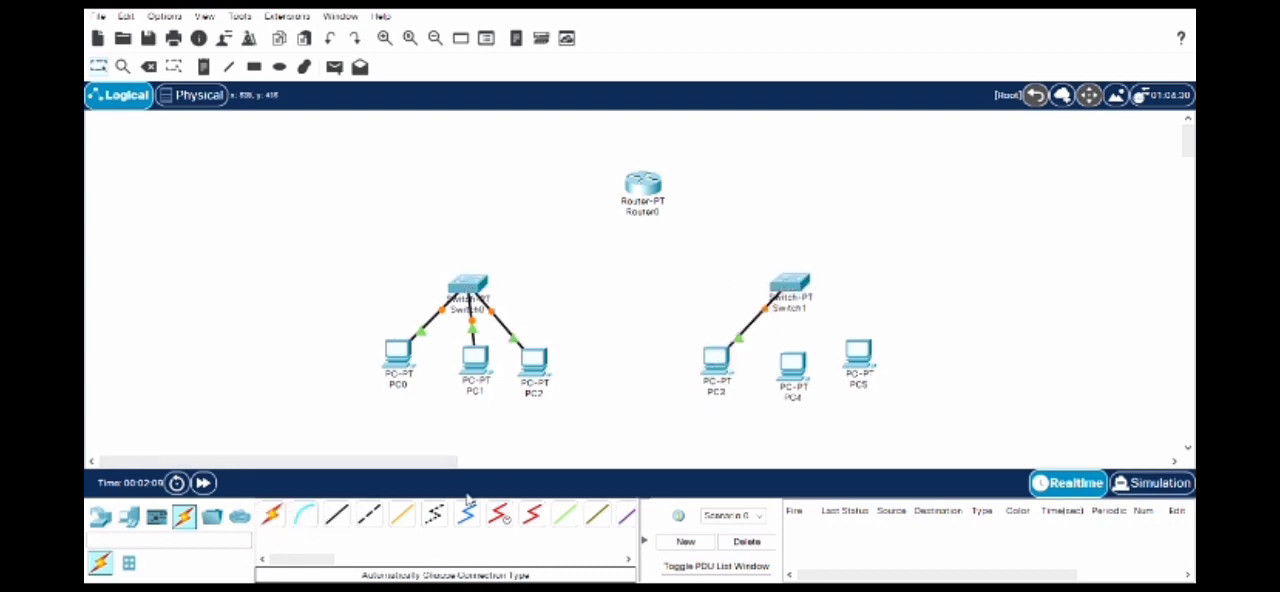
left_click(283, 520)
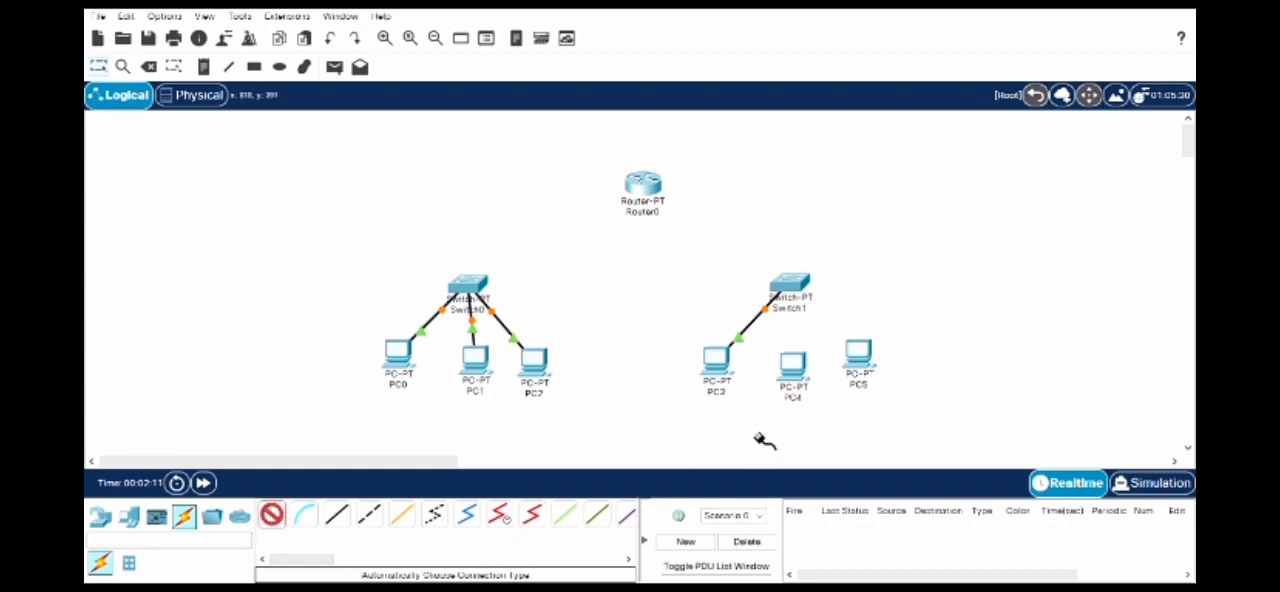
left_click(792, 365)
left_click(790, 282)
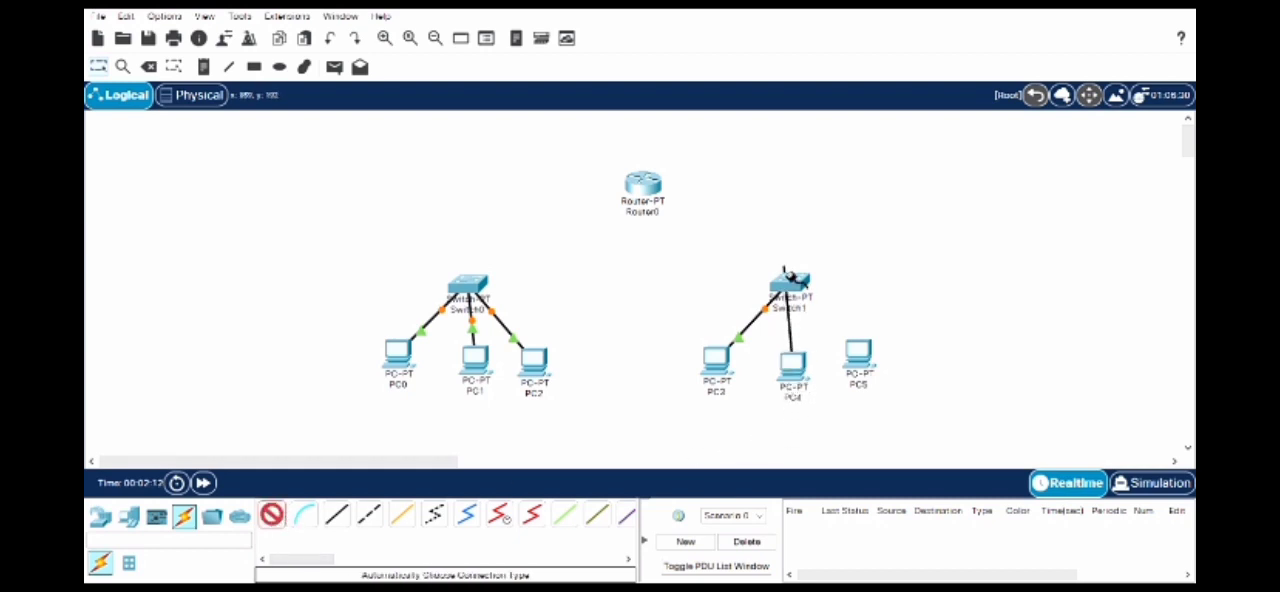
left_click(800, 290)
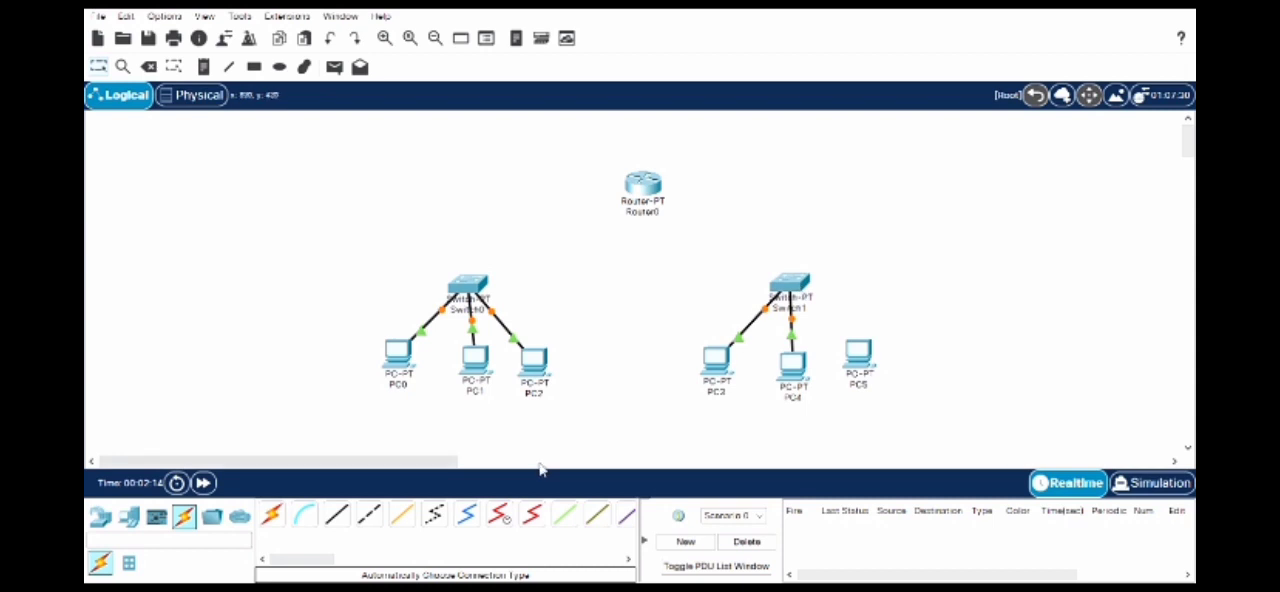
left_click(273, 515)
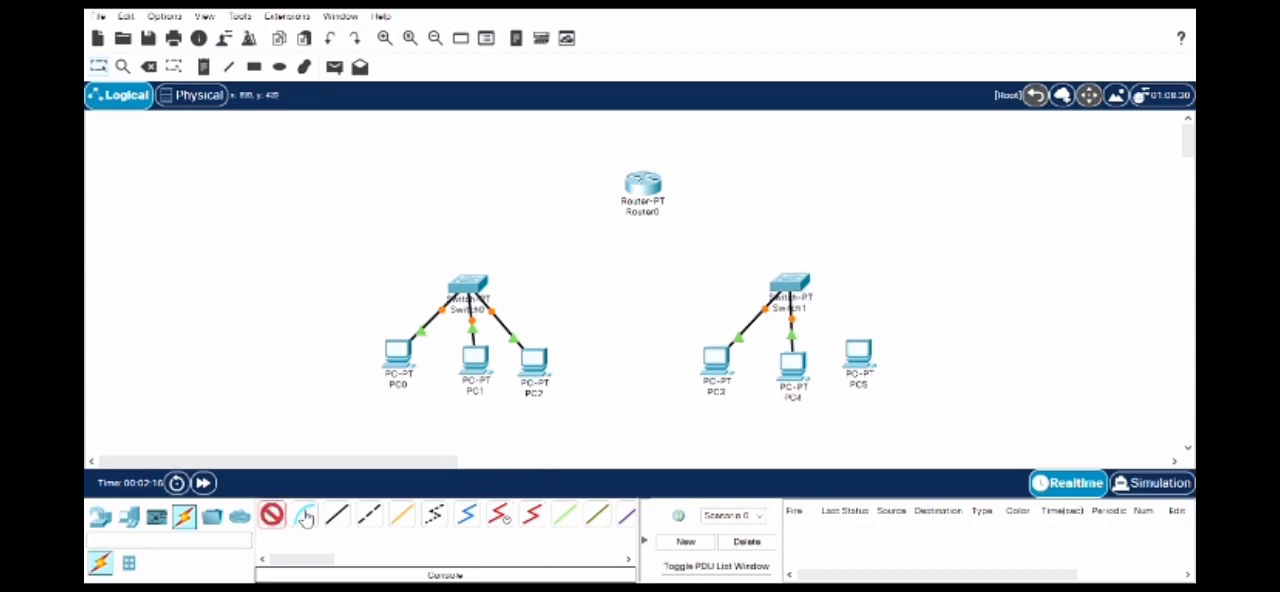
left_click(862, 360)
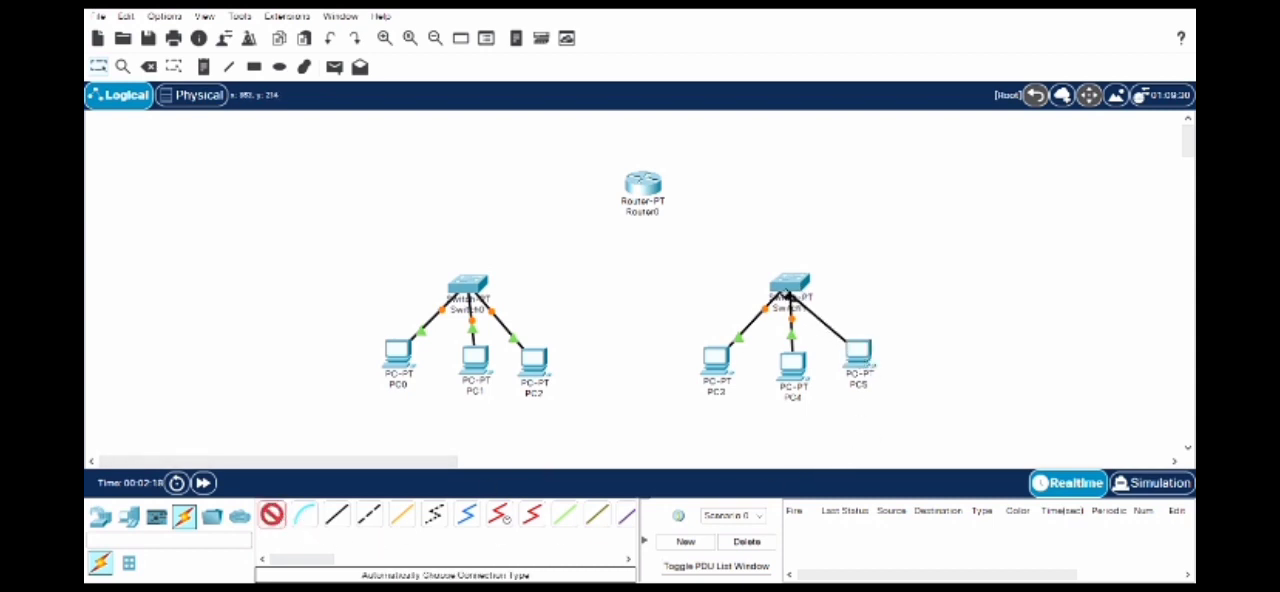
left_click(788, 286)
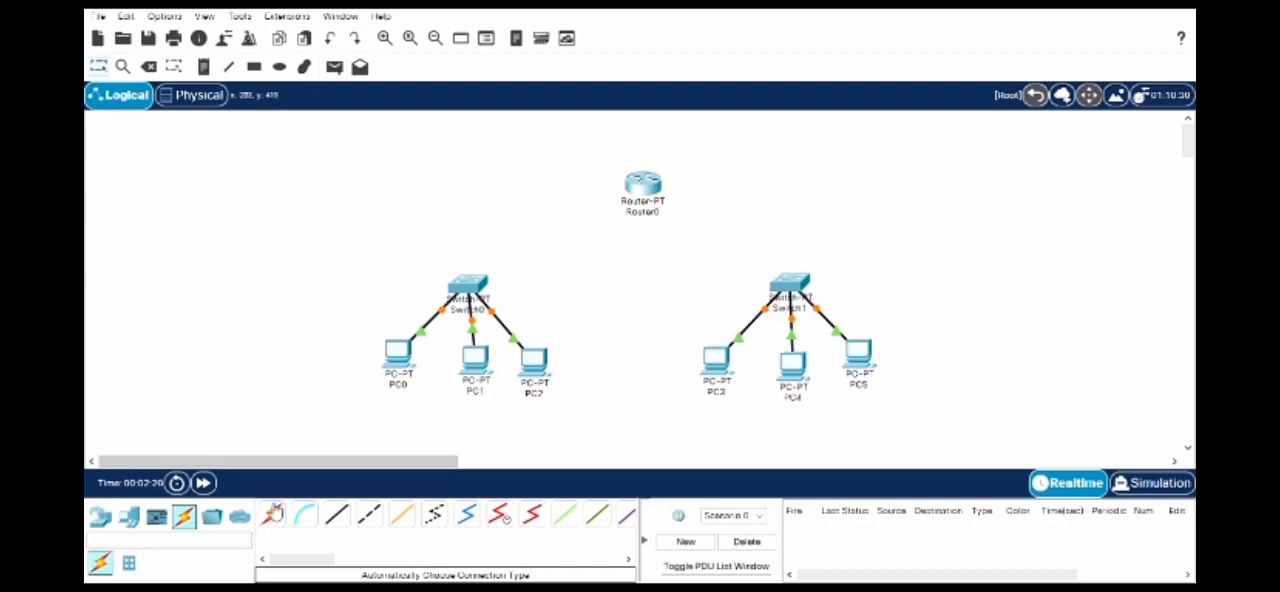
- Link Switch0 and Switch1 to Router0 with automatically chosen cables
left_click(273, 515)
left_click(465, 298)
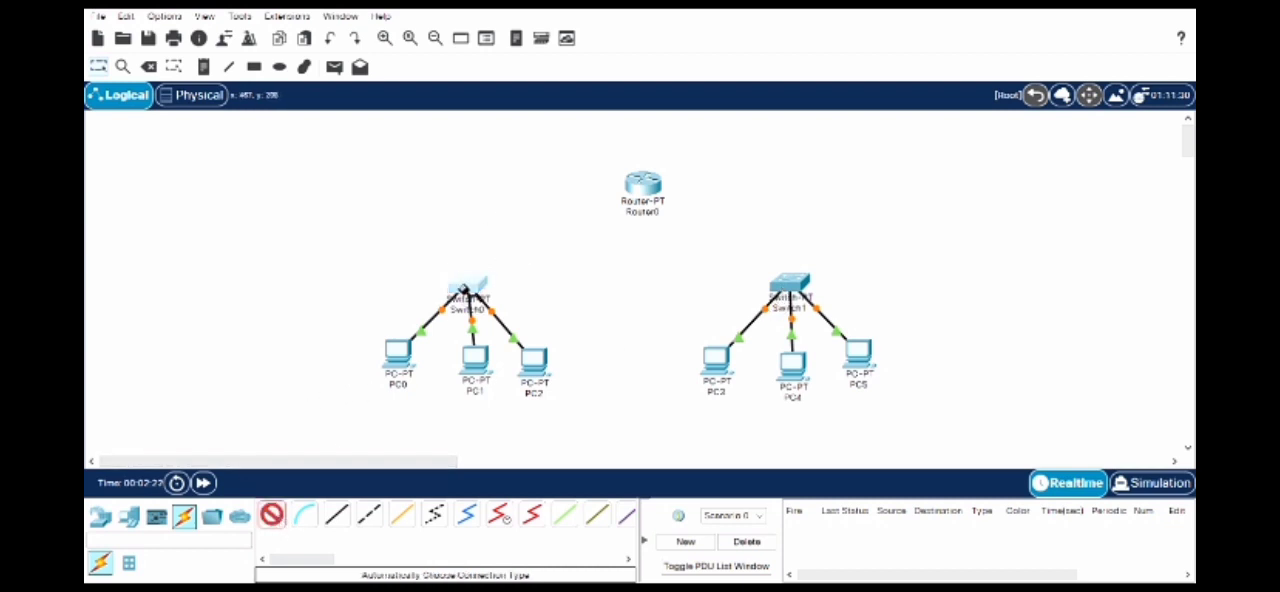
left_click(655, 183)
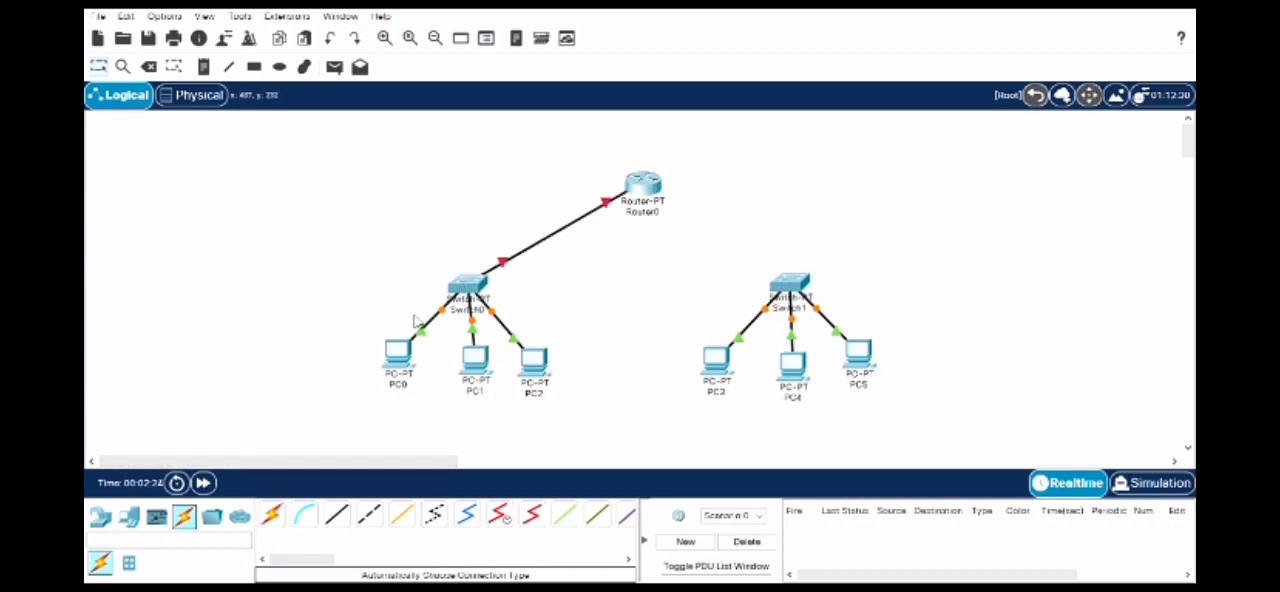
left_click(273, 515)
left_click(779, 279)
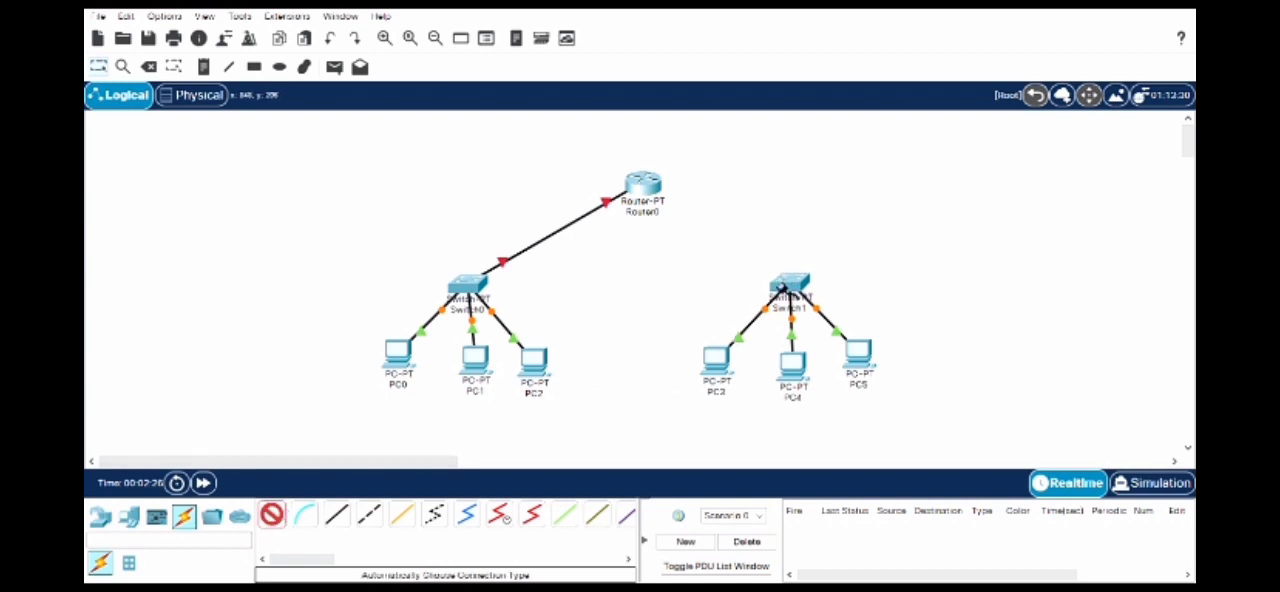
left_click(636, 187)
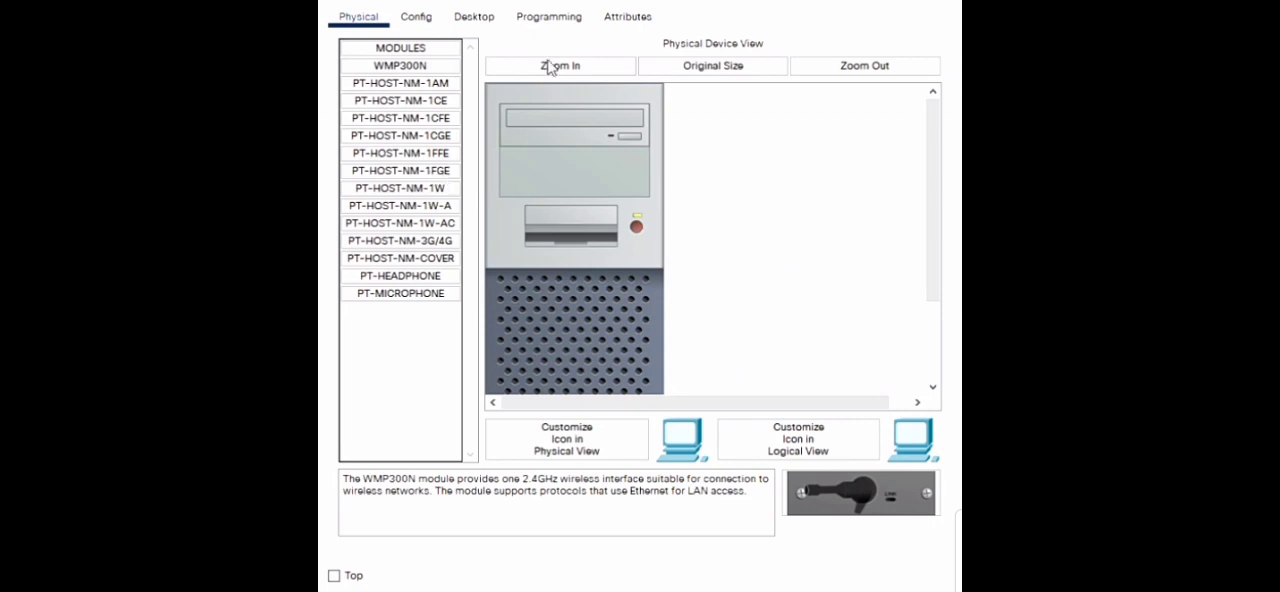
- Give the opened PC the static IPv4 address 192.168.1.1 with subnet mask 255.255.255.0, and fill in its default gateway
left_click(488, 18)
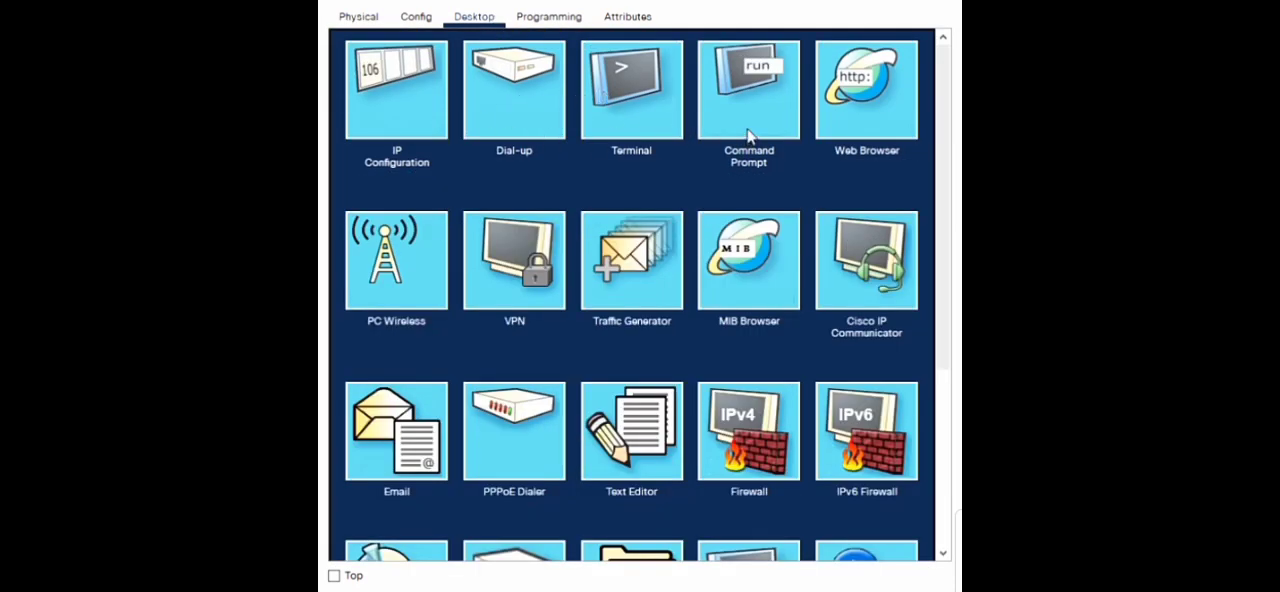
left_click(360, 87)
left_click(603, 150)
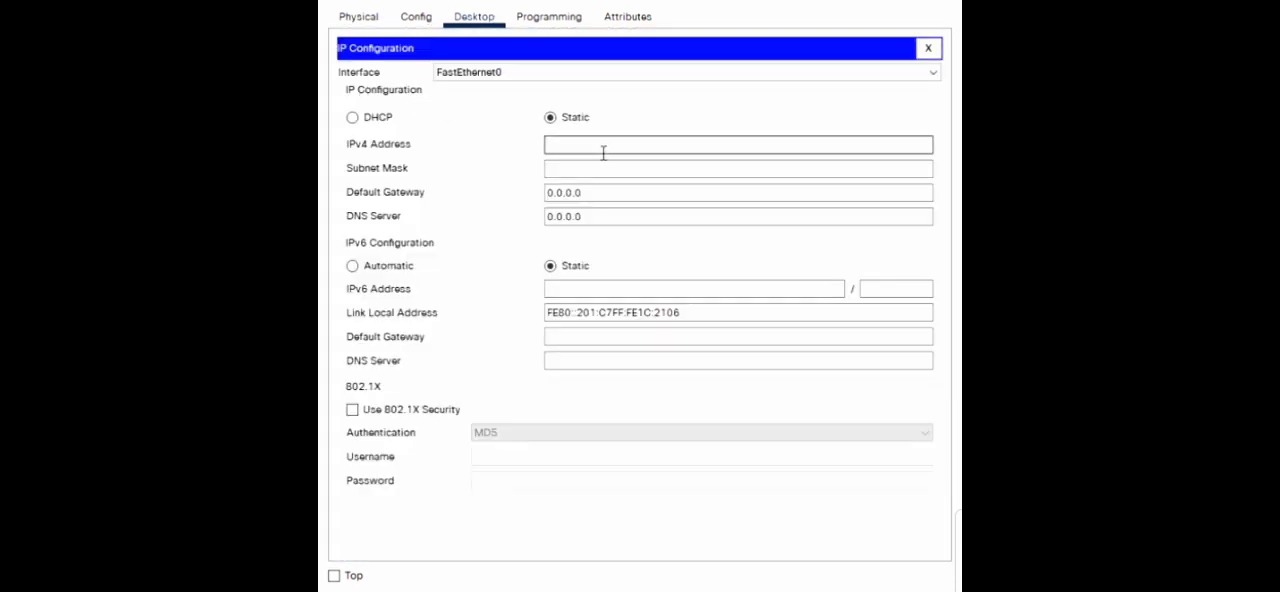
type("192.168.1.1")
key("Tab")
left_click(632, 174)
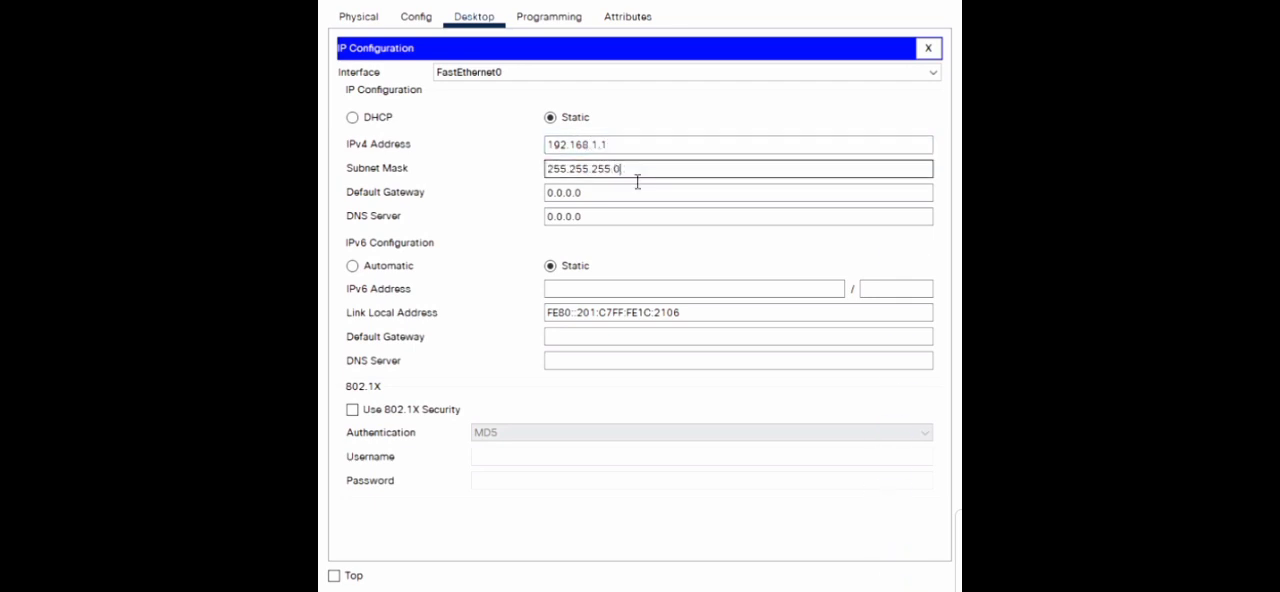
type("19")
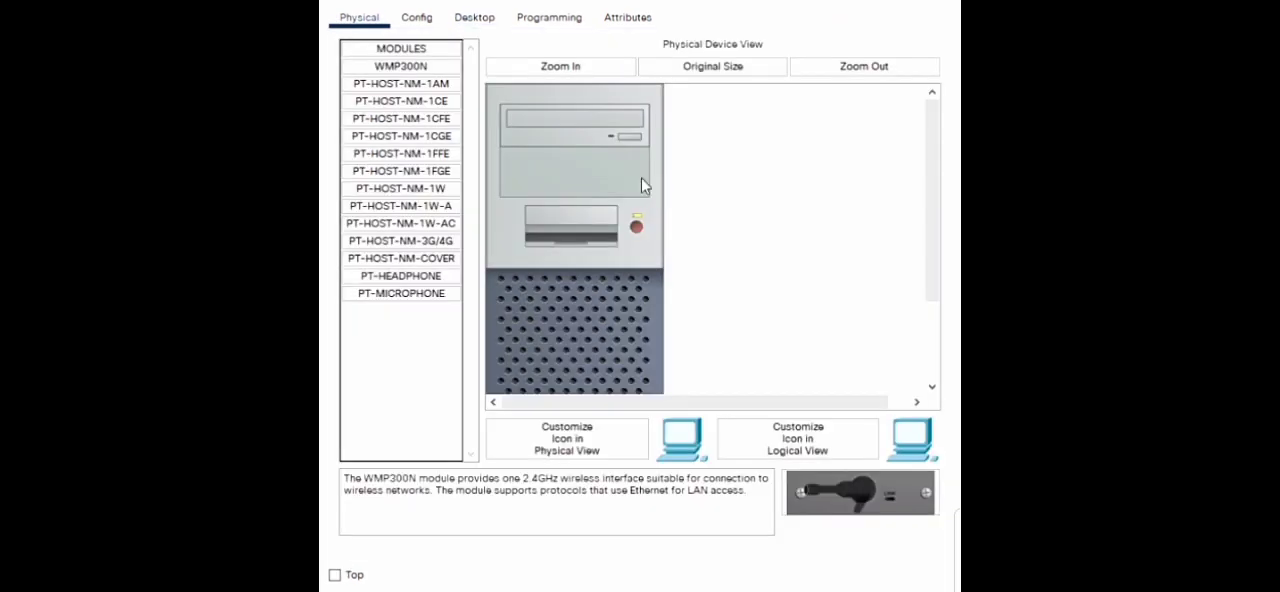
- Give the opened PC the static IPv4 address 192.168.1.2 with subnet mask 255.255.255.192
left_click(484, 14)
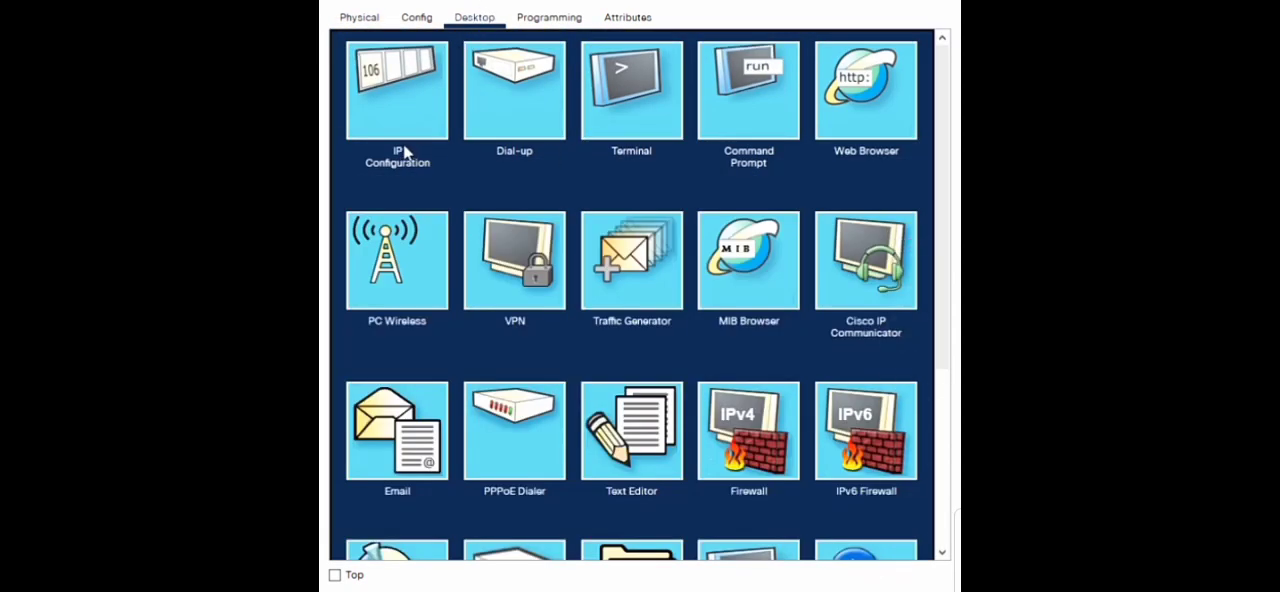
left_click(414, 118)
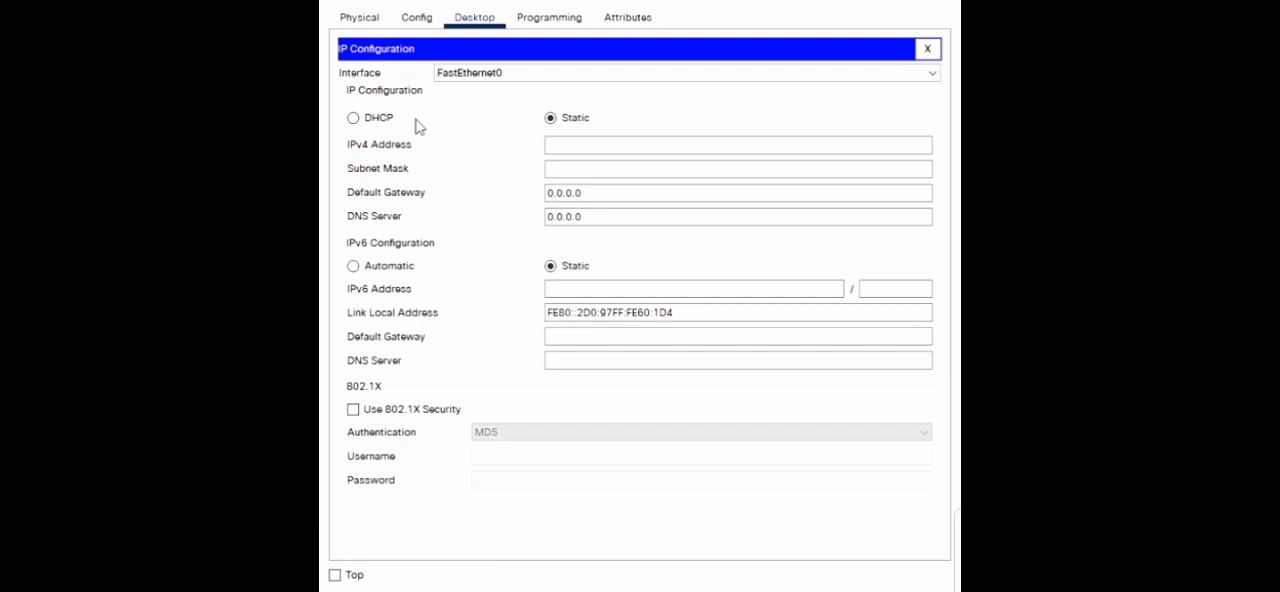
left_click(598, 146)
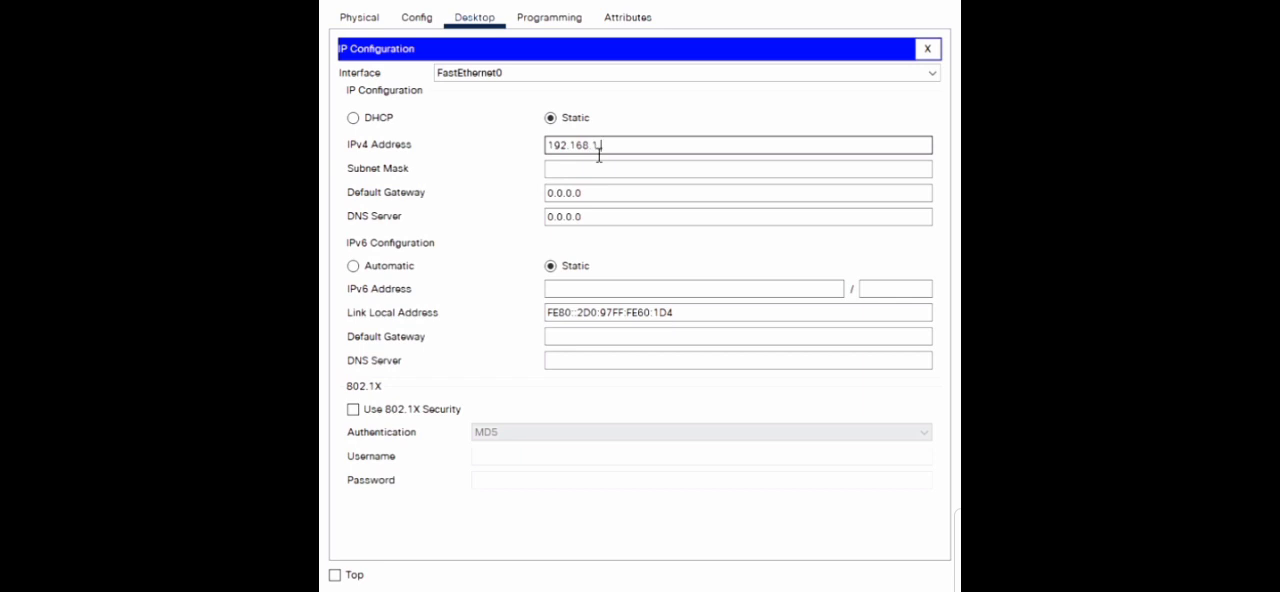
type("192.168.1.2")
key("Tab")
left_click(640, 170)
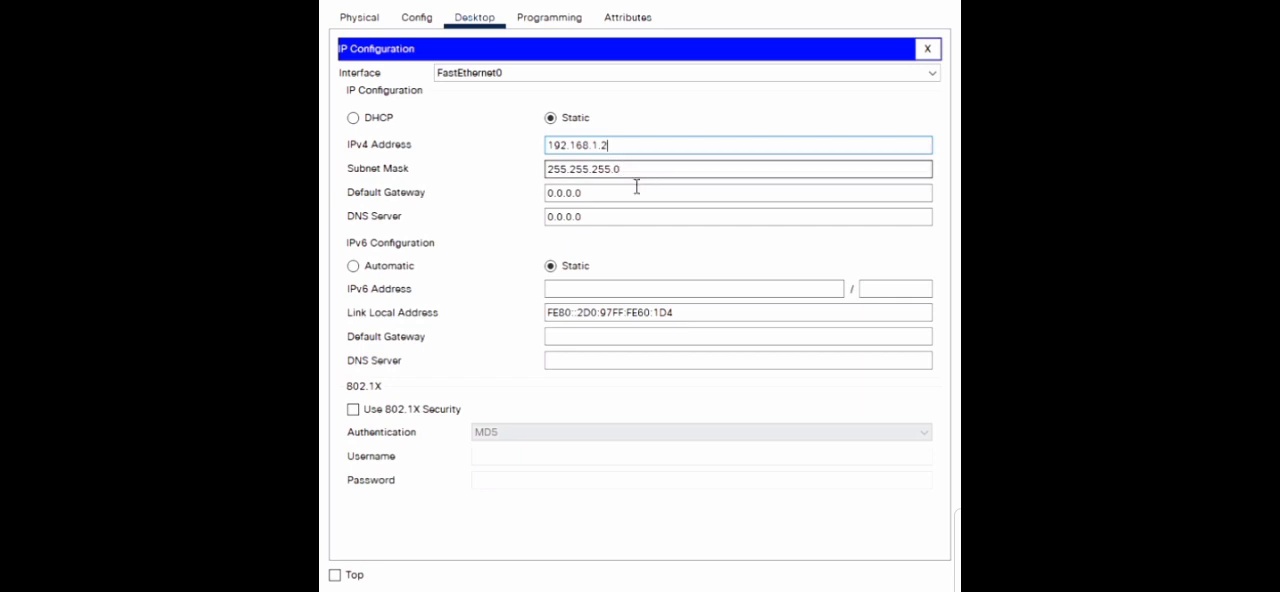
left_click(635, 179)
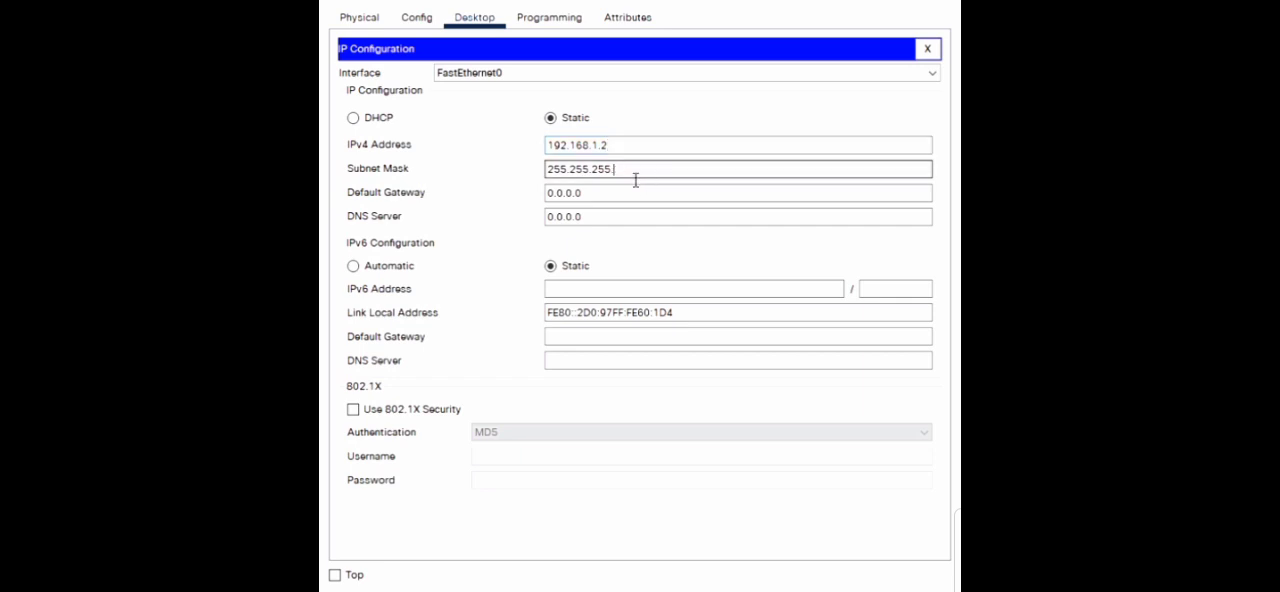
type("192")
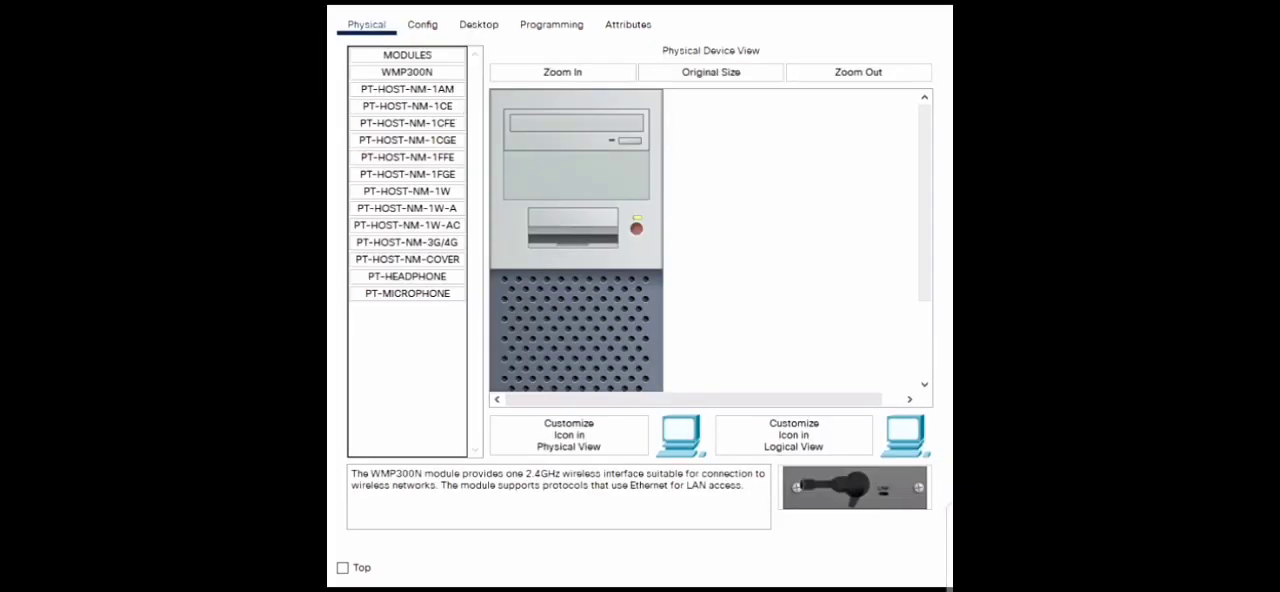
- Give the opened PC the static IPv4 address 192.169.1.3 with subnet mask 255.255.255.192
left_click(460, 27)
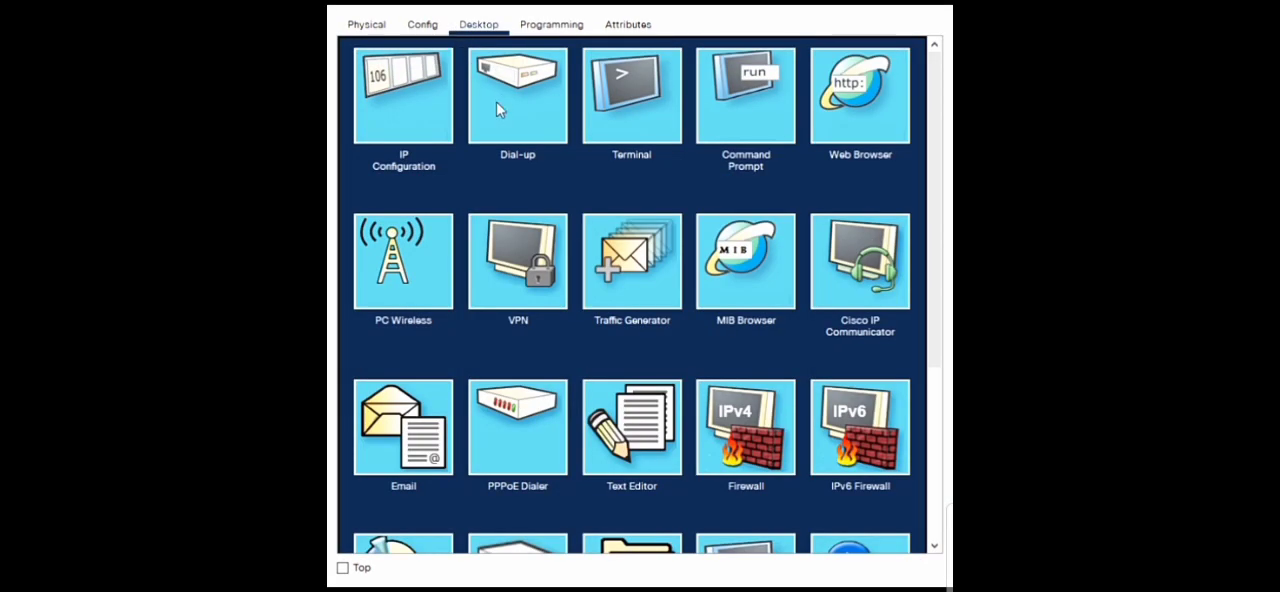
left_click(448, 129)
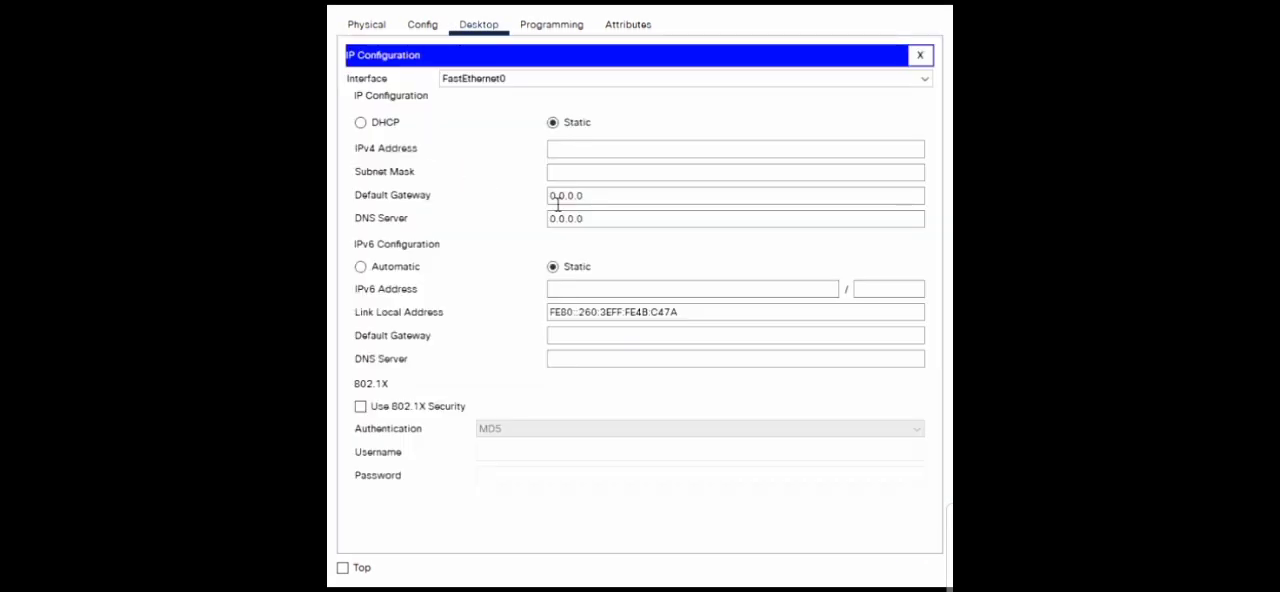
left_click(604, 155)
type("19")
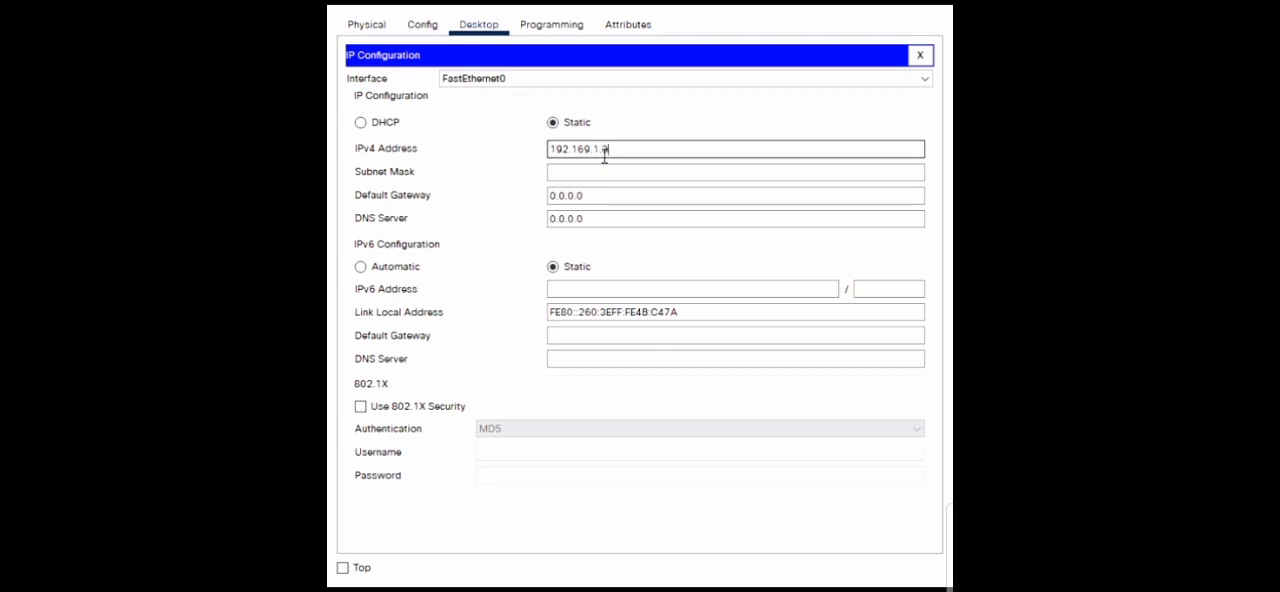
type("2.169.1.3")
left_click(630, 174)
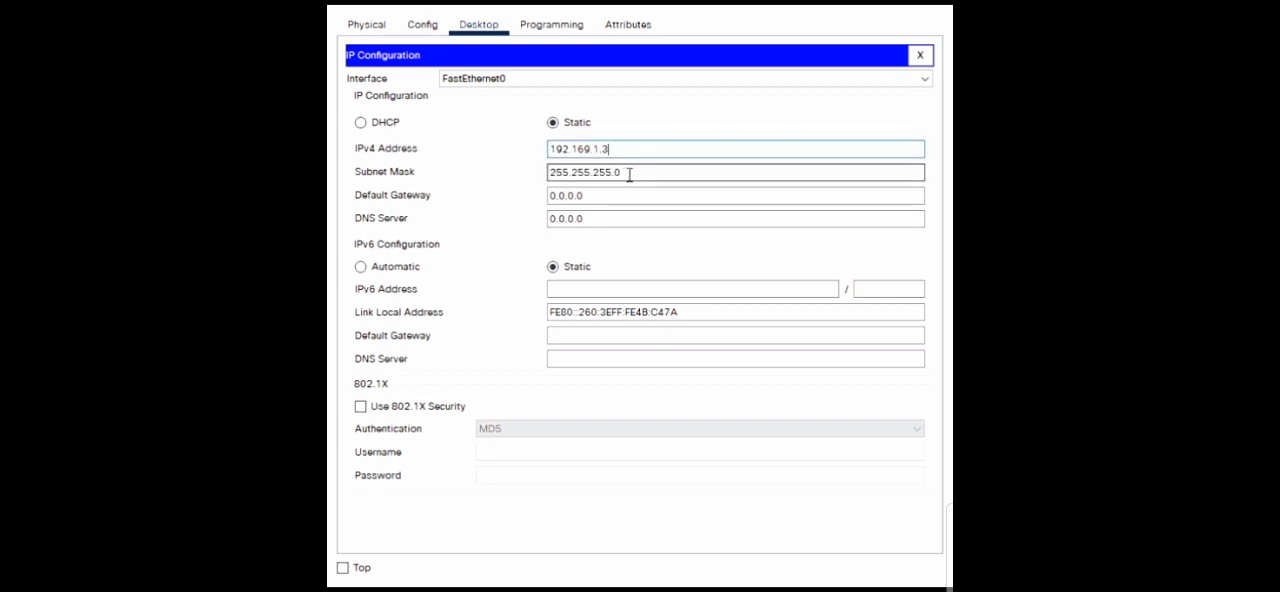
type("192")
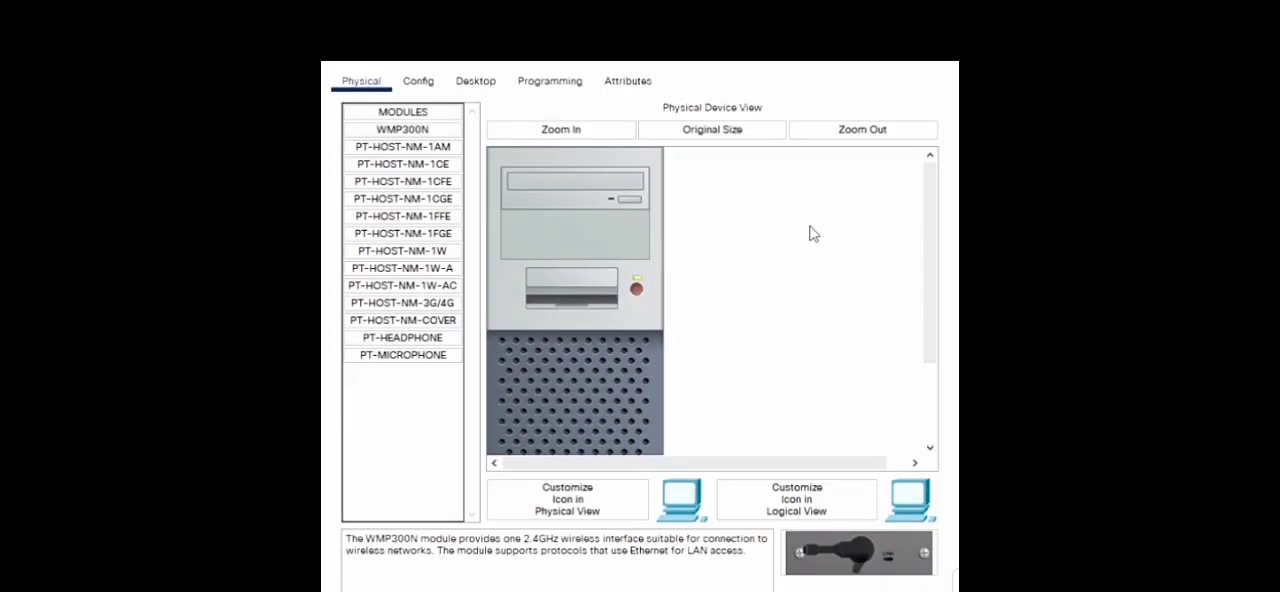
- Give the opened PC the static IPv4 address 192.168.1.65 and fill in its subnet mask
left_click(475, 81)
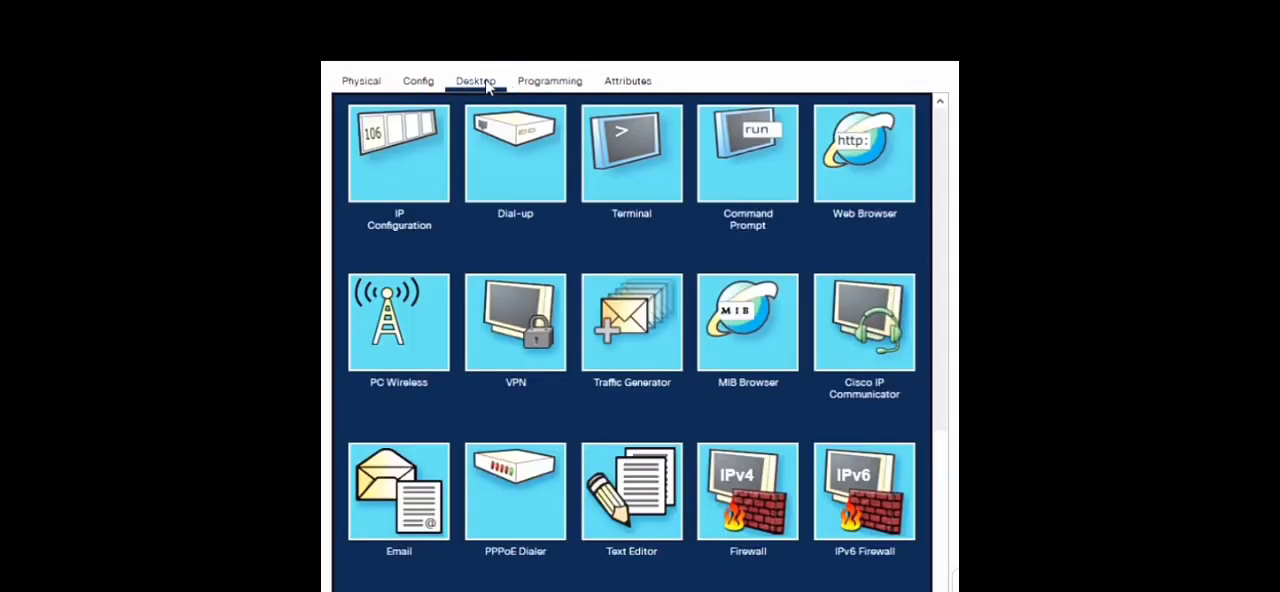
left_click(390, 187)
left_click(572, 214)
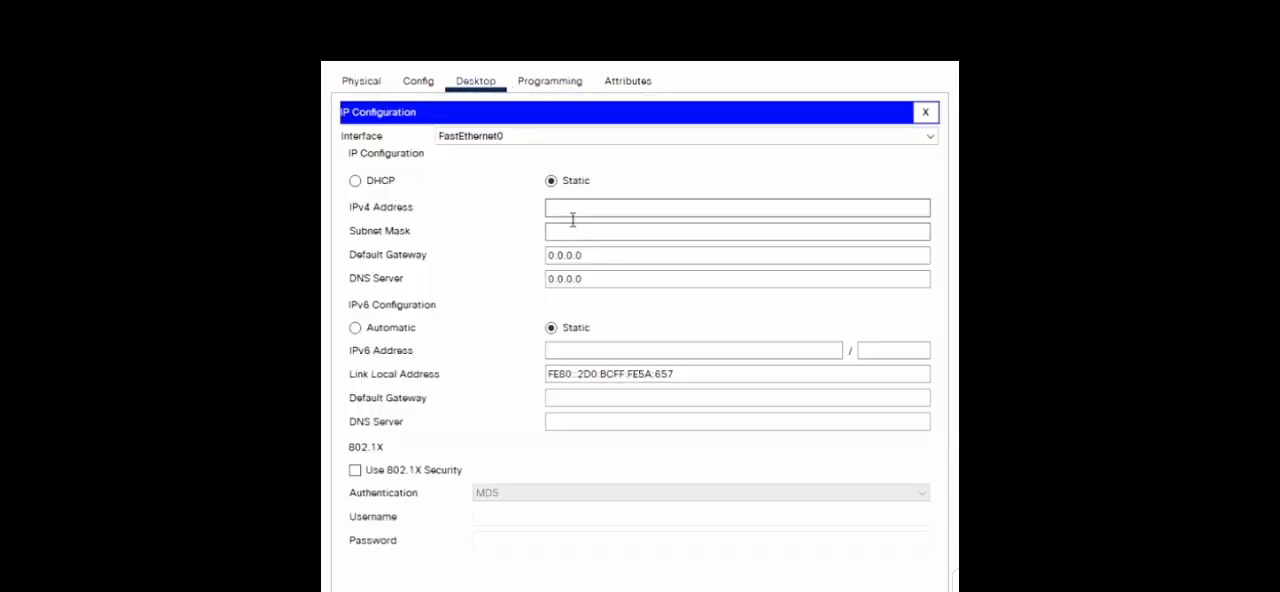
type("192")
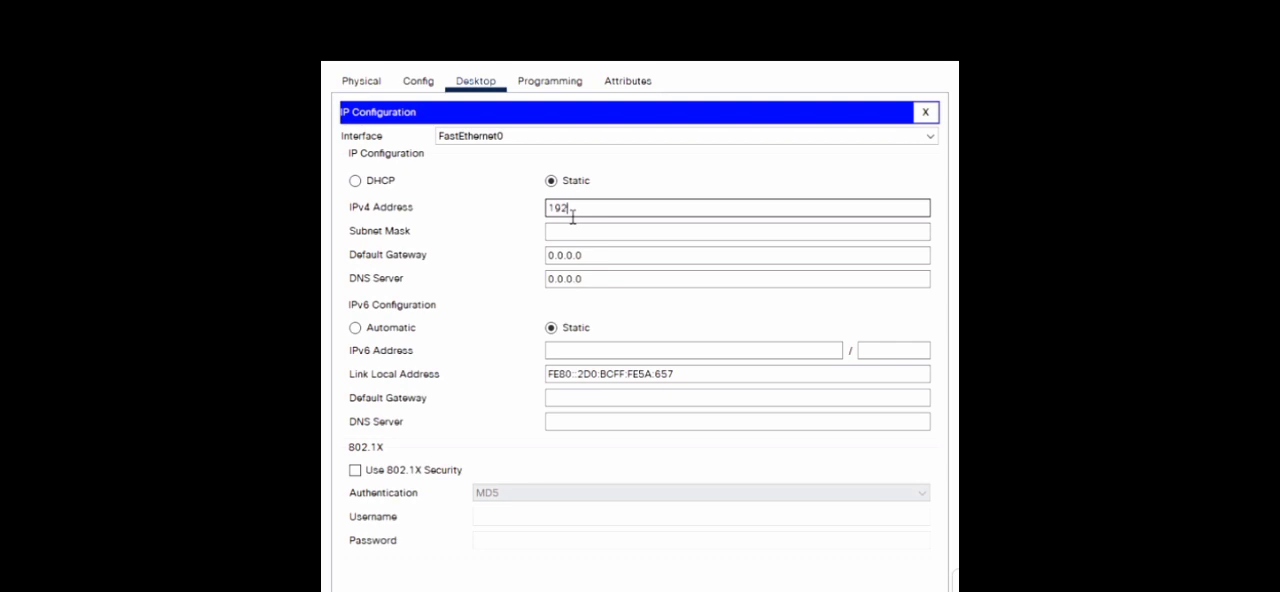
type(".16")
type("8.1.65")
left_click(645, 236)
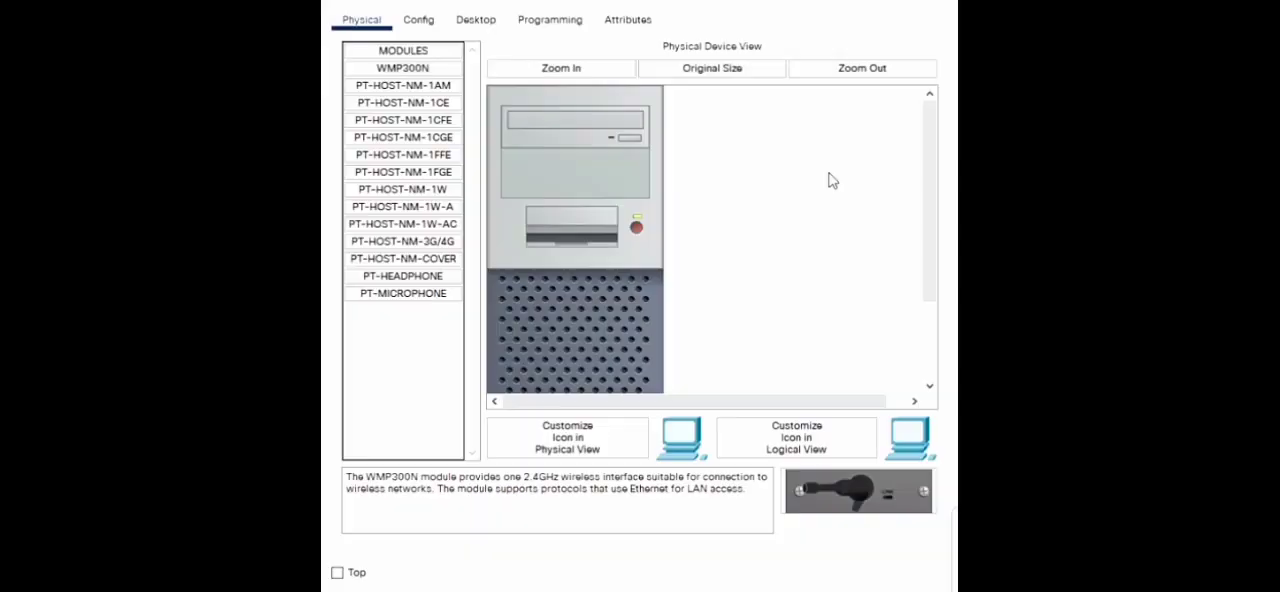
- Give the opened PC the static IPv4 address 192.168.1.66 and place the cursor in its subnet mask for editing
left_click(473, 21)
left_click(430, 122)
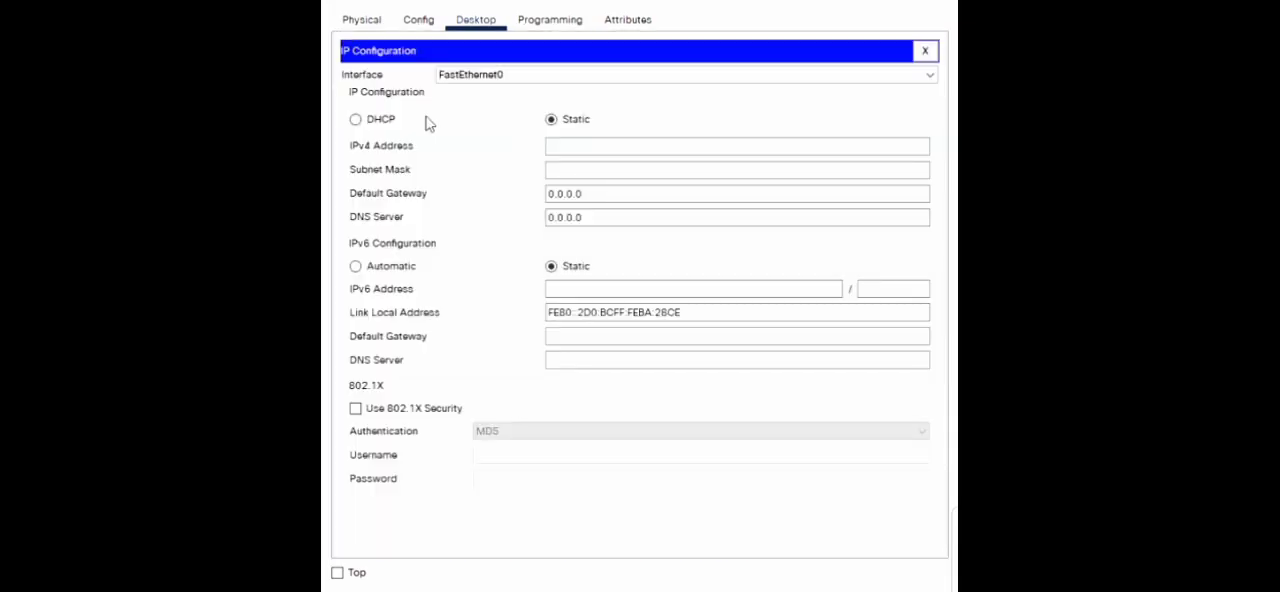
left_click(578, 152)
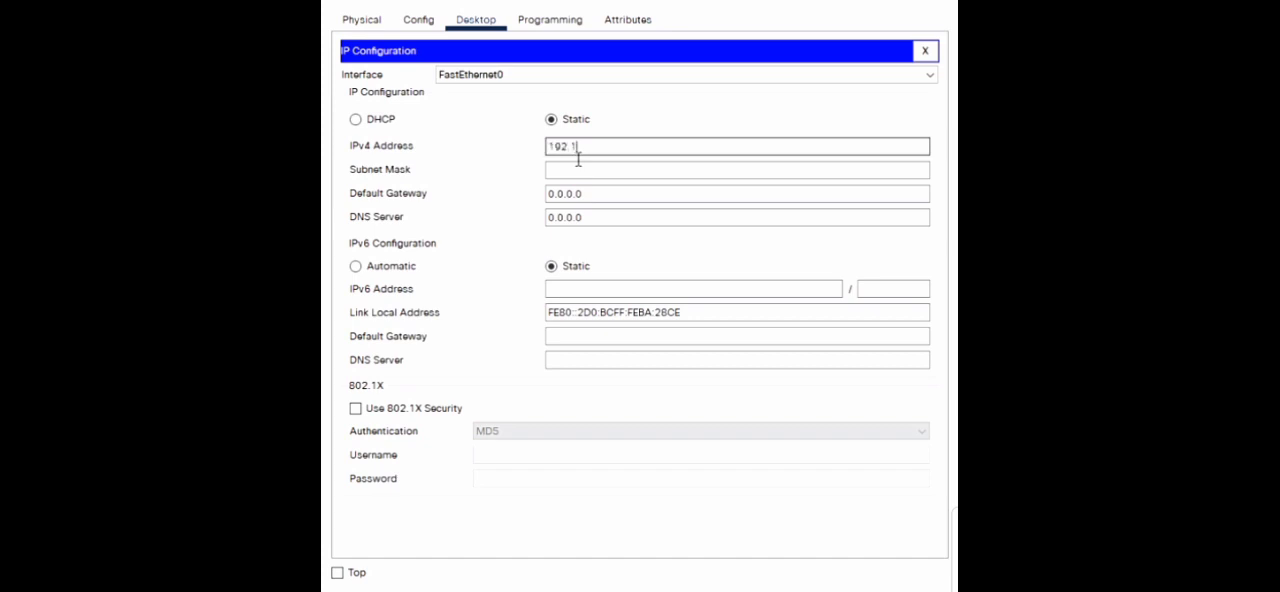
type("192.168.1.66")
left_click(620, 171)
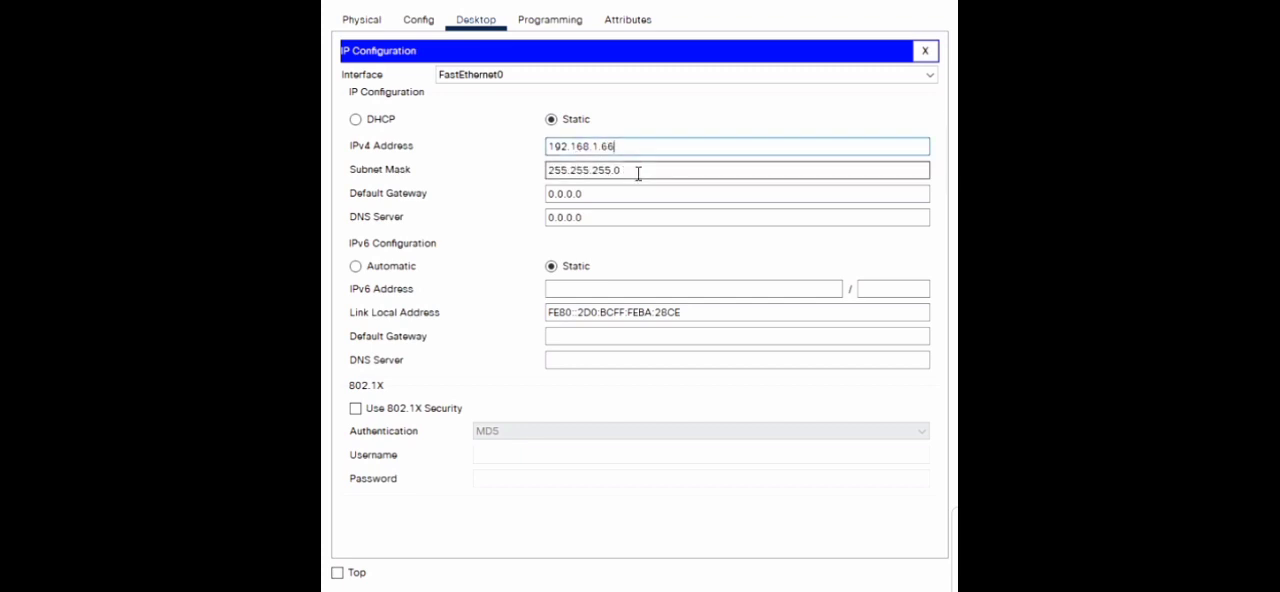
left_click(638, 176)
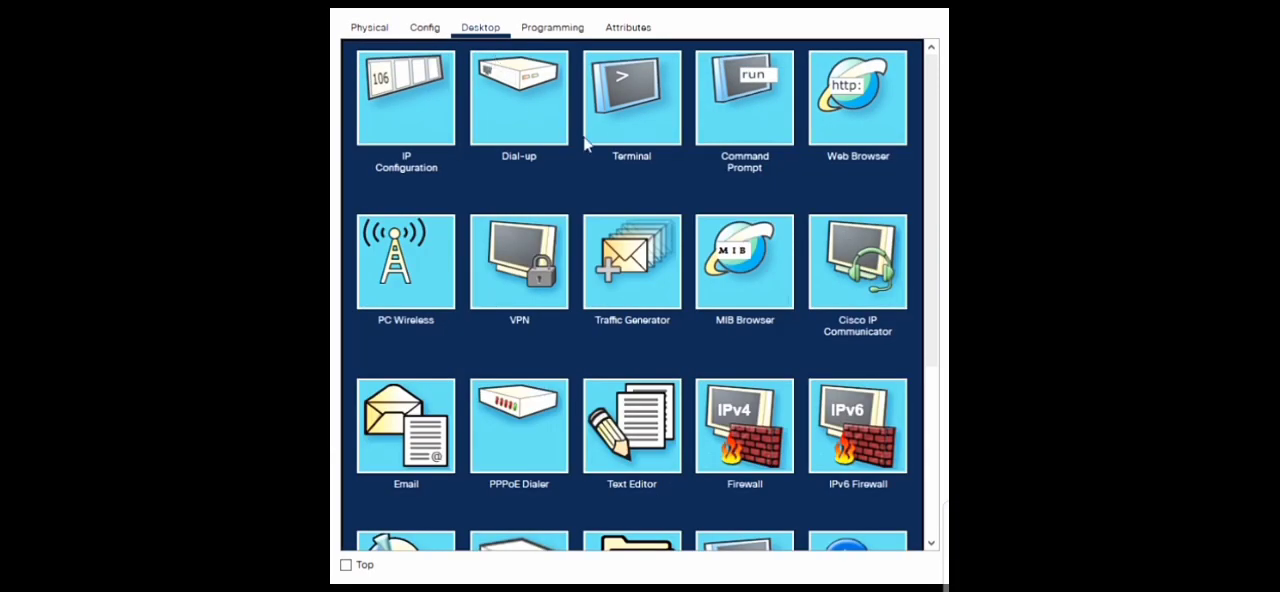
- Give the opened PC the static IPv4 address 192.168.1.67 with subnet mask 255.255.255.192
left_click(447, 123)
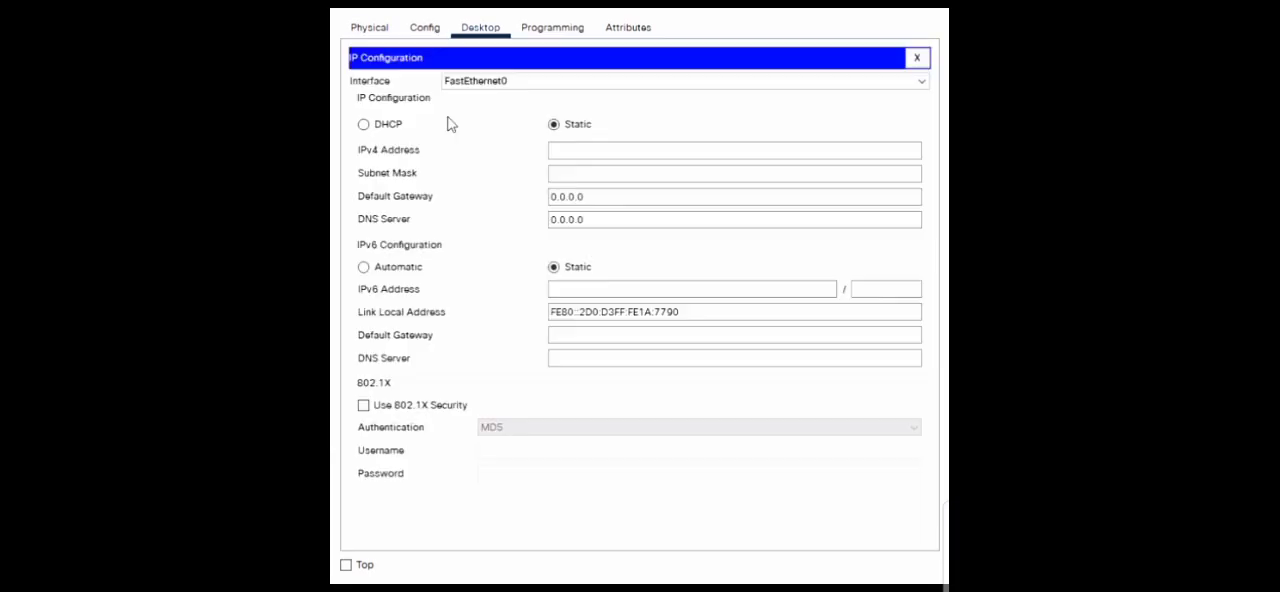
left_click(568, 157)
type("192")
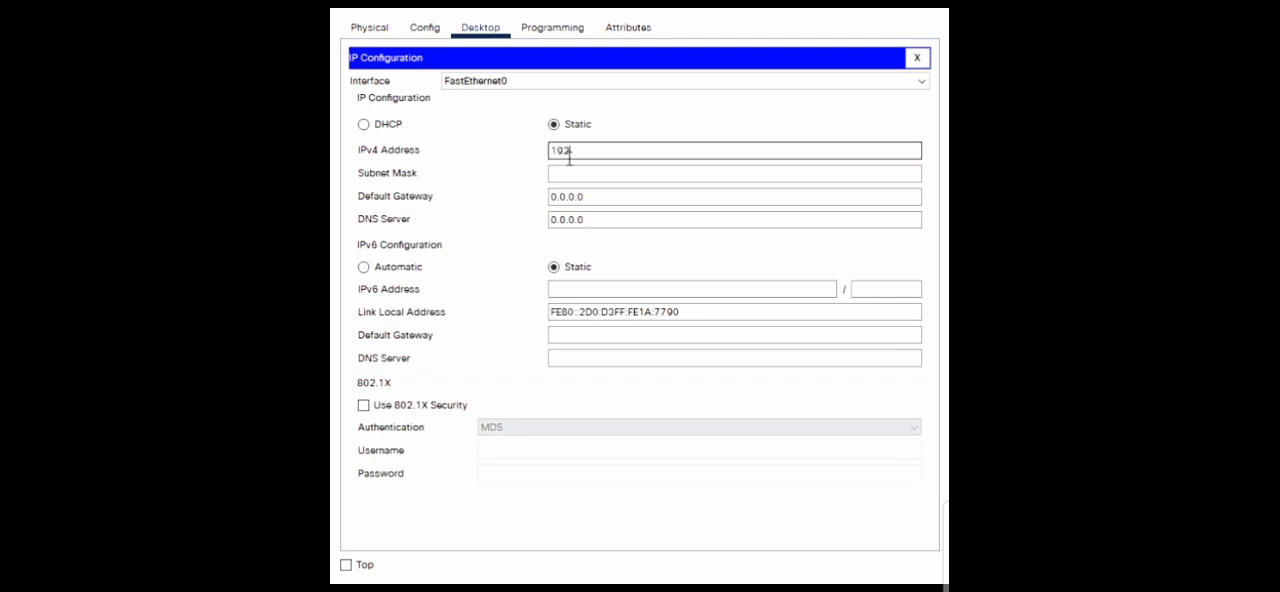
type(".168.1.67")
key("Return")
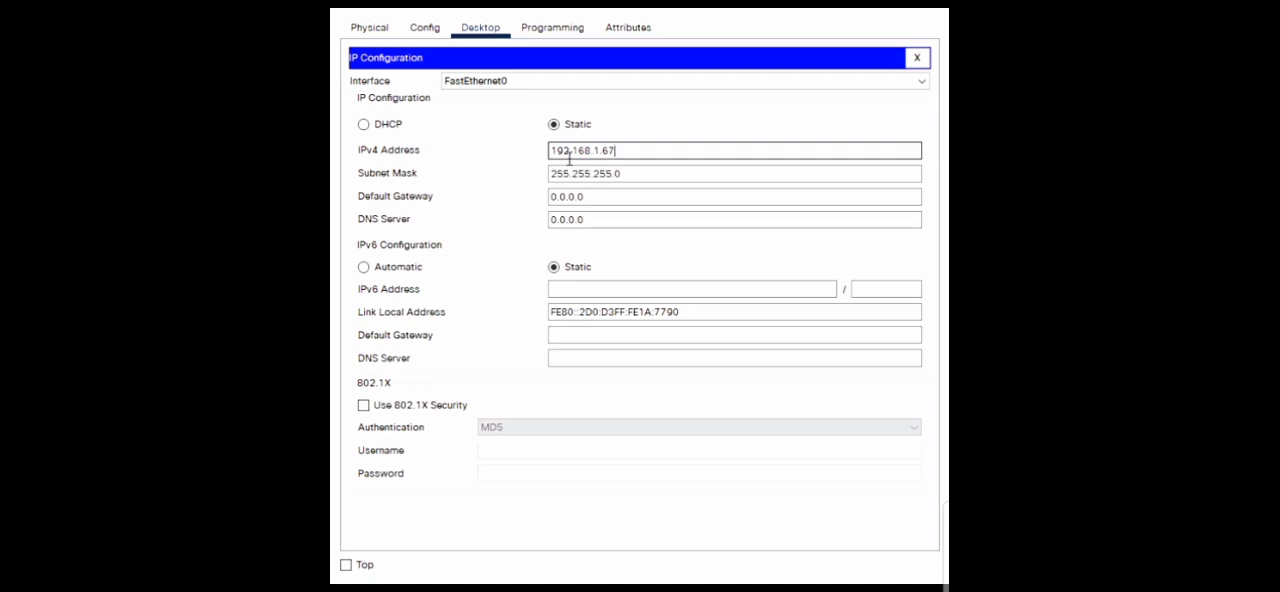
double_click(627, 178)
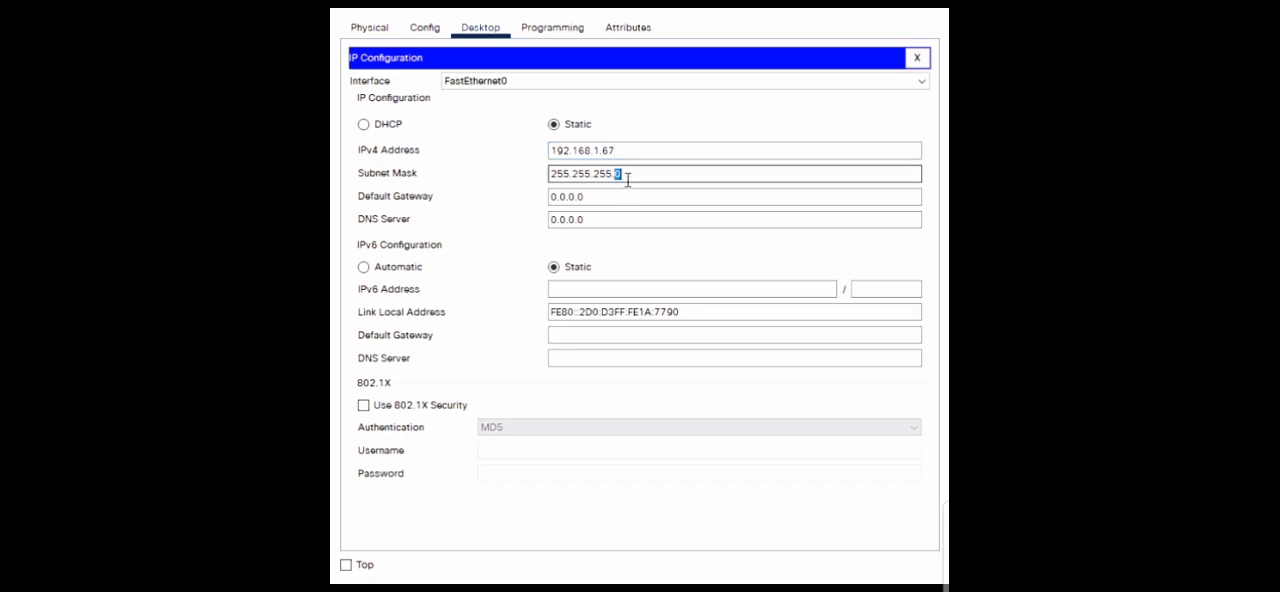
type("192")
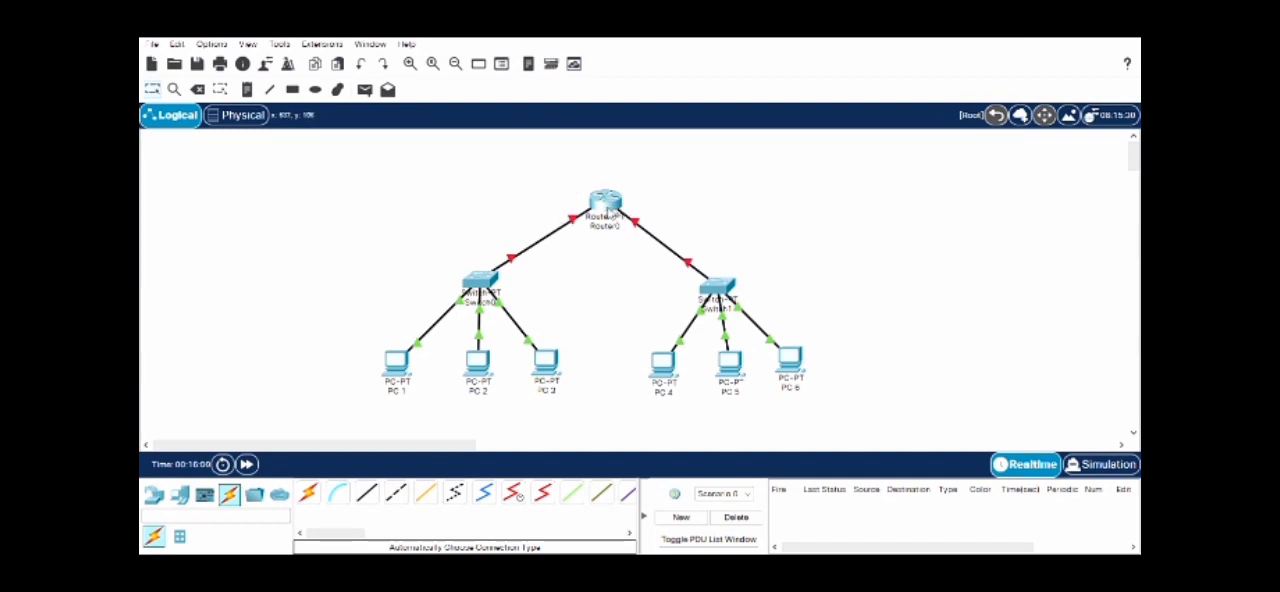
- Configure Router0's FastEthernet0/0 interface with IPv4 address 192.168.1.10 and subnet mask 255.255.255.192
left_click(607, 203)
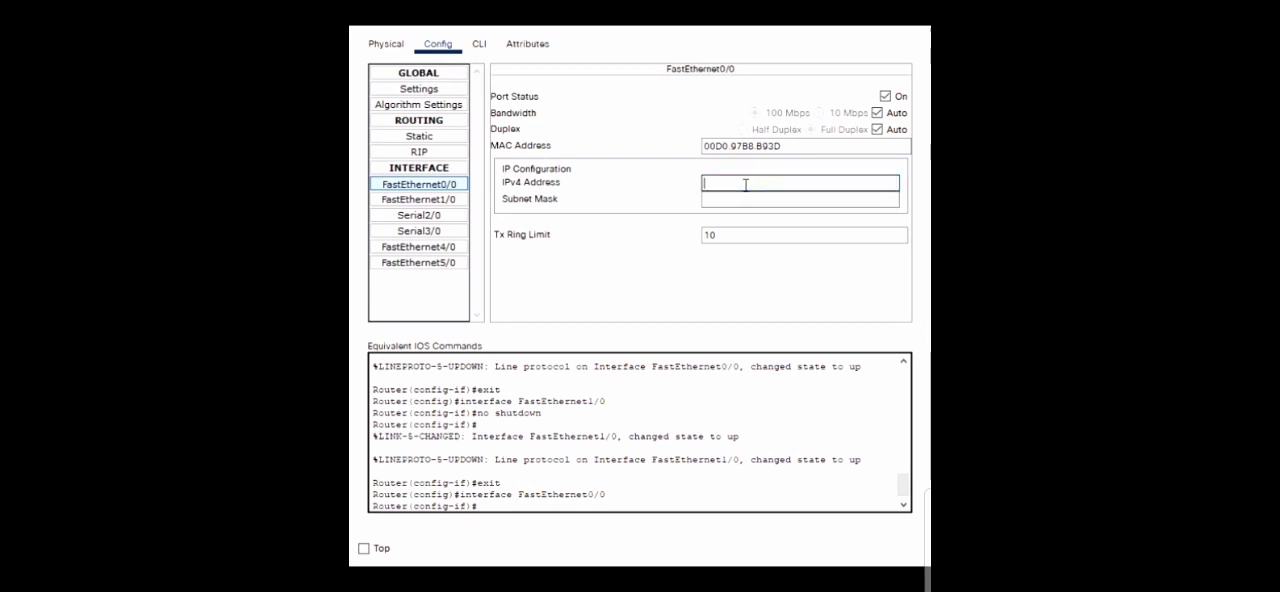
type("2")
key("BackSpace")
type("192.168.1.10")
key("Return")
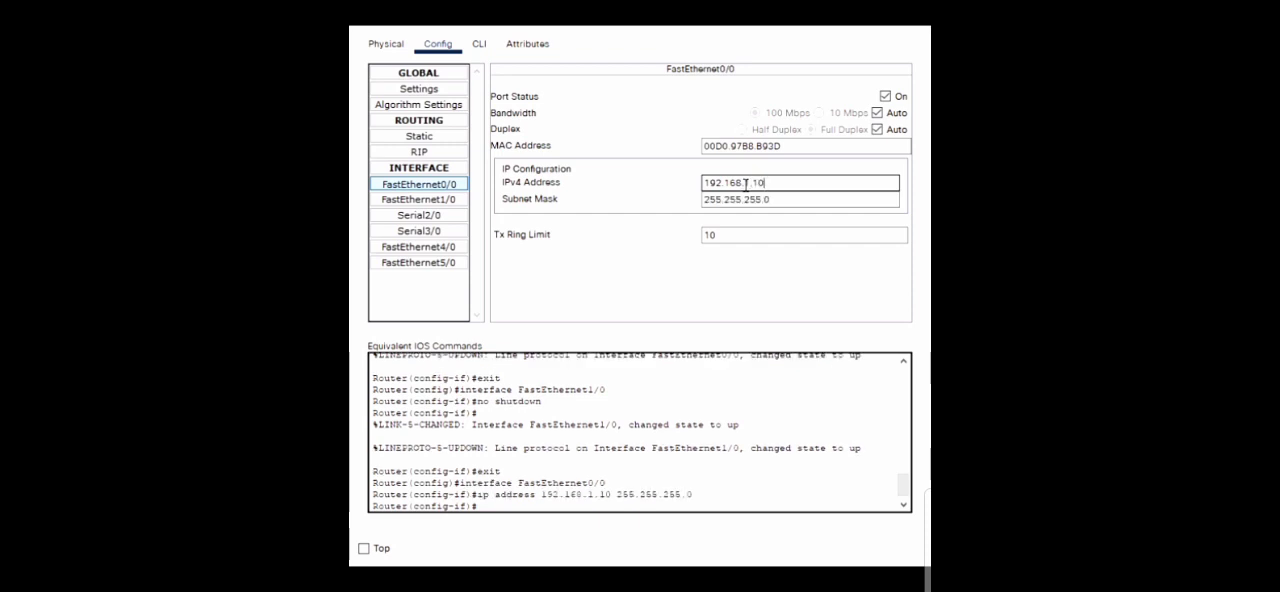
left_click(784, 201)
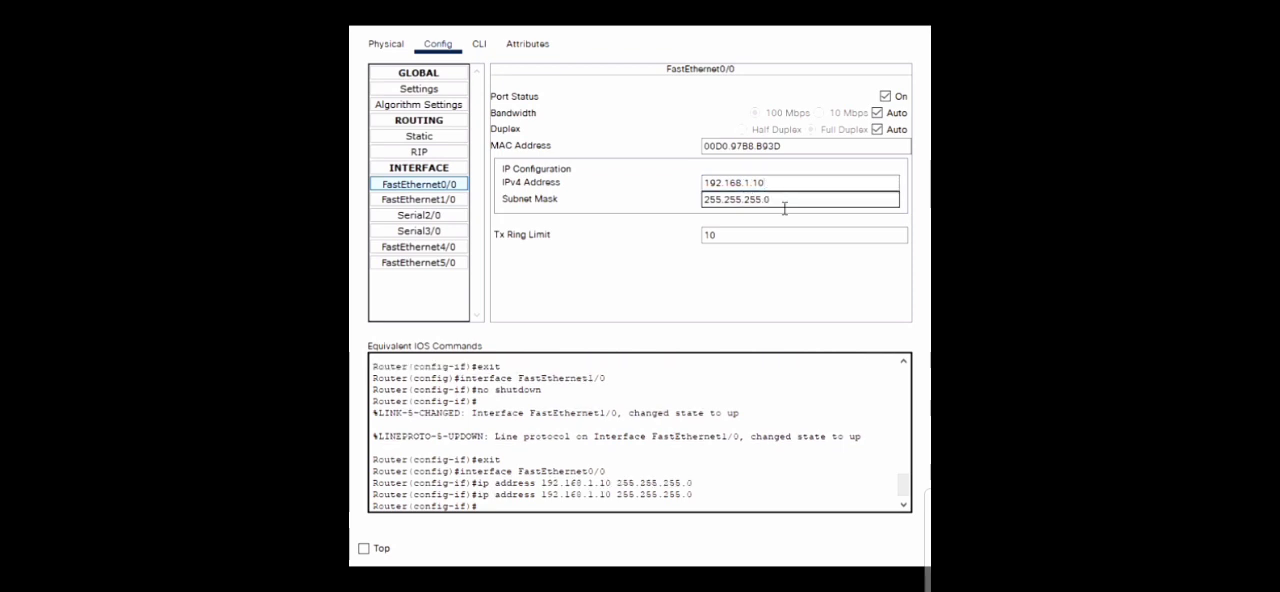
key("BackSpace")
type("192")
- Assign the IPv4 address 192.168.1.100 to Router0's FastEthernet1/0 interface
left_click(448, 204)
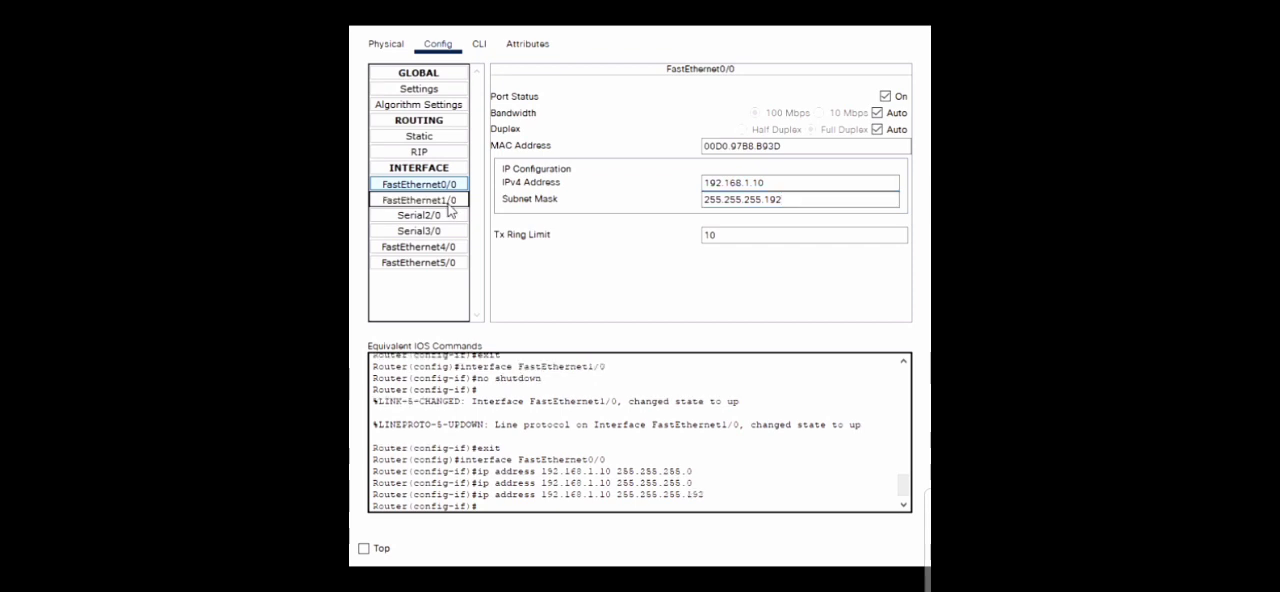
left_click(721, 183)
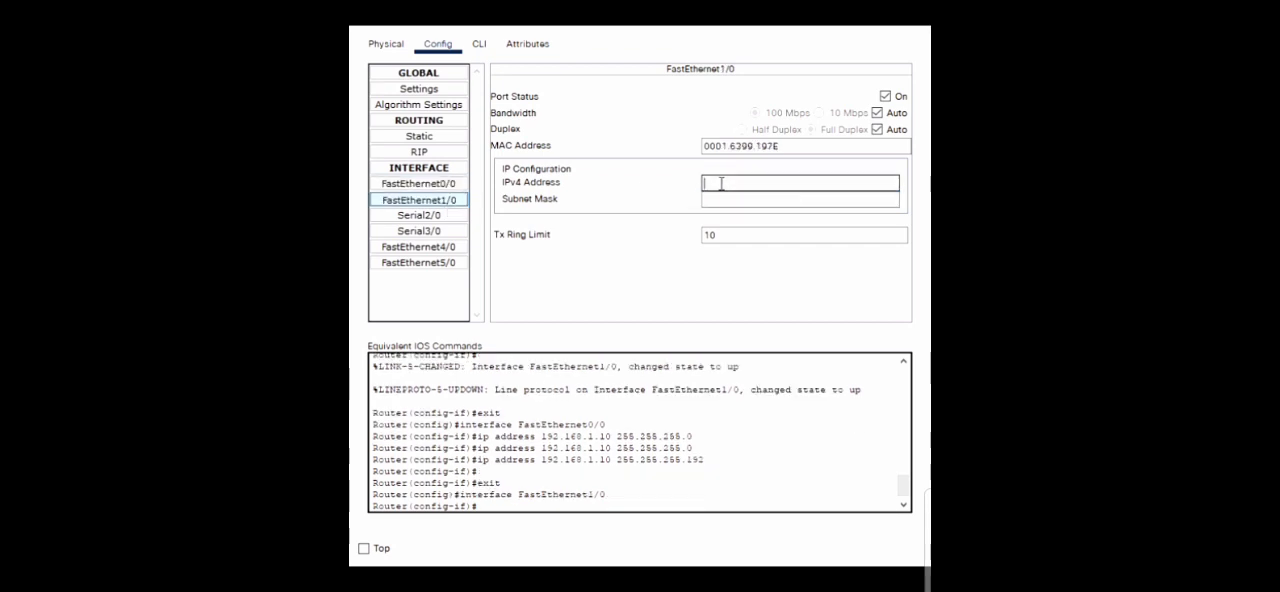
type("192.168.1.100")
key("Return")
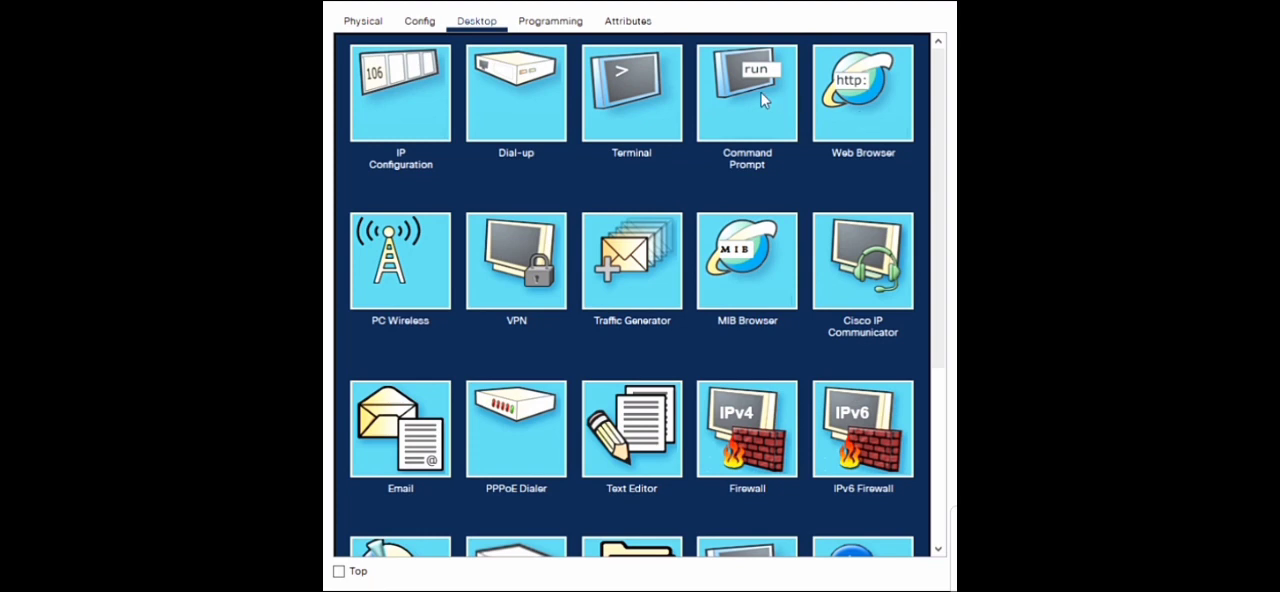
- Set the default gateway of the PC with address 192.168.1.1 to 192.168.1.10
left_click(426, 97)
left_click_drag(606, 196, 474, 191)
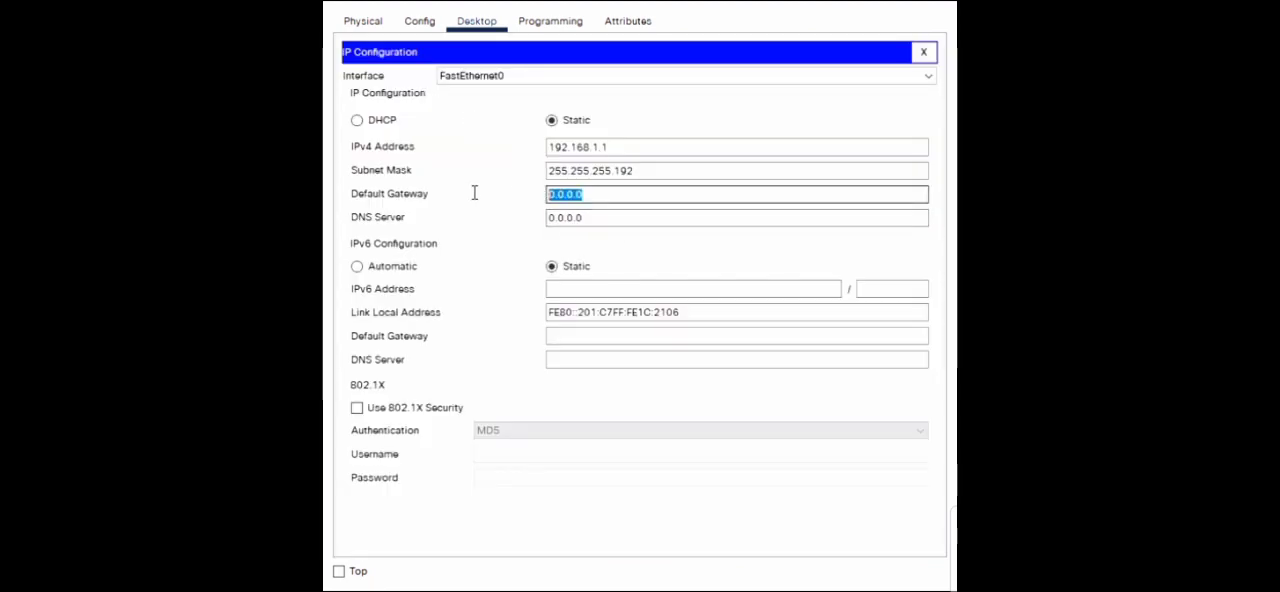
key("BackSpace")
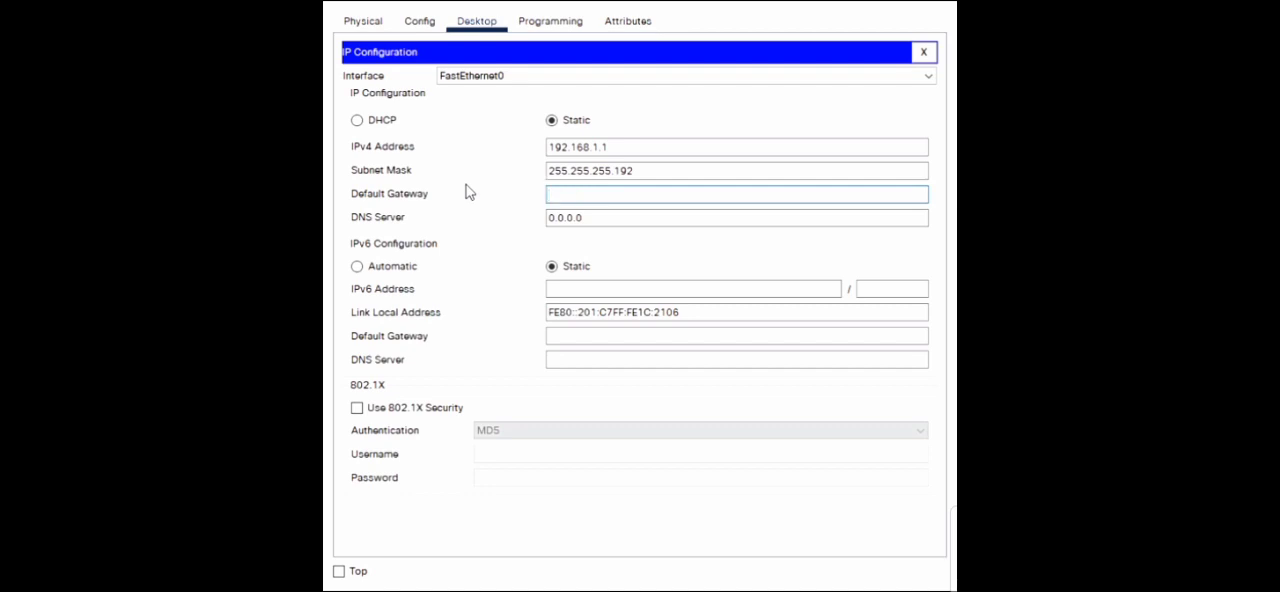
type("192.168.1.10")
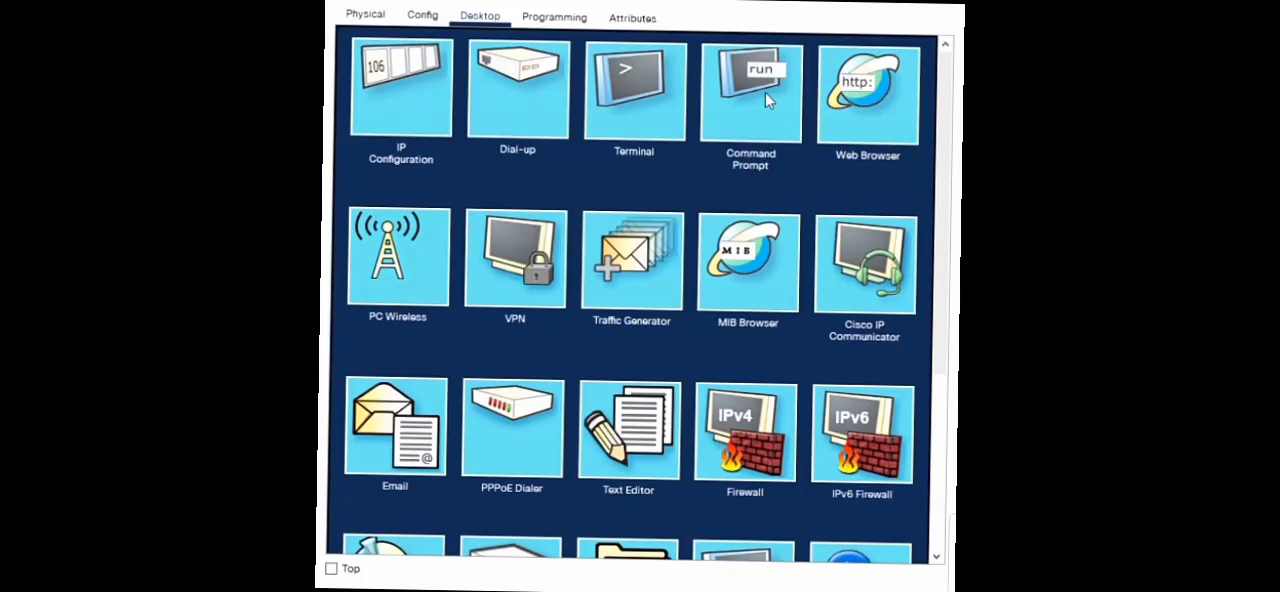
- Enter 192.168.1.10 as the default gateway in the IP configuration of the PC addressed 192.168.1.1
left_click(427, 90)
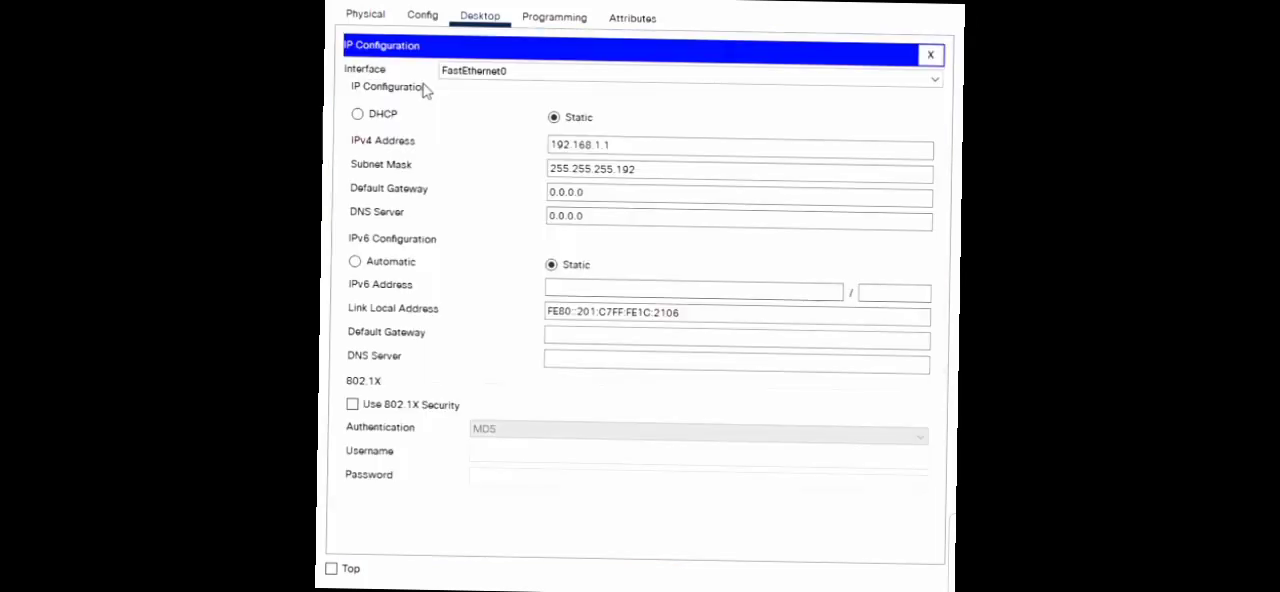
left_click_drag(600, 193, 508, 194)
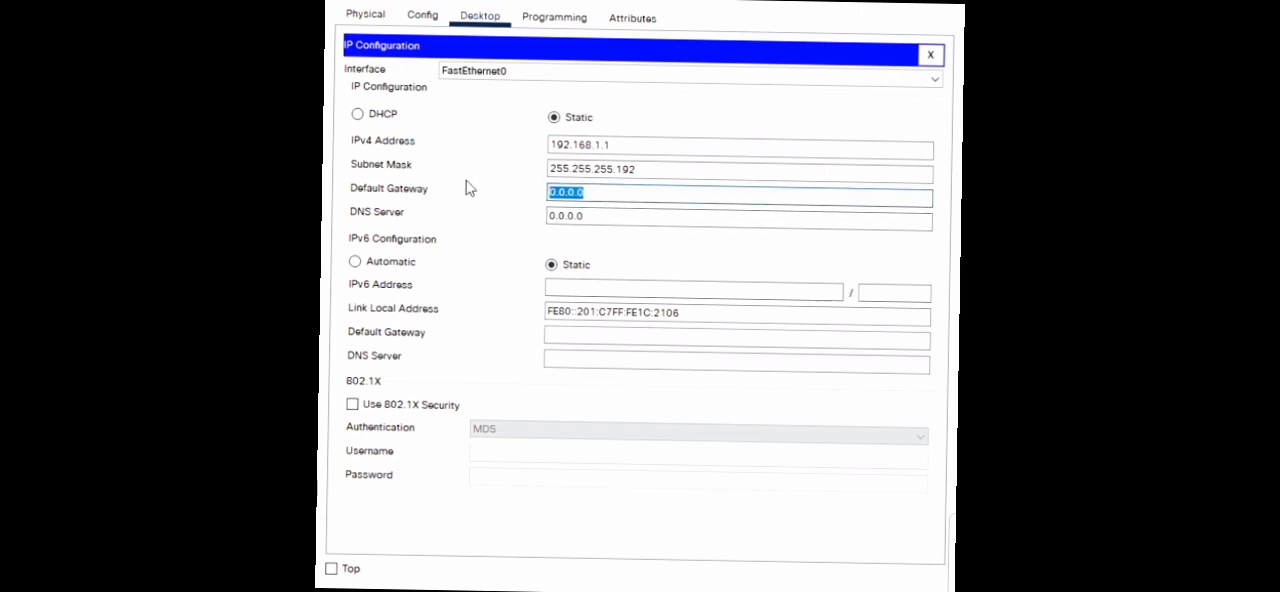
key("BackSpace")
type("192.168.1.10")
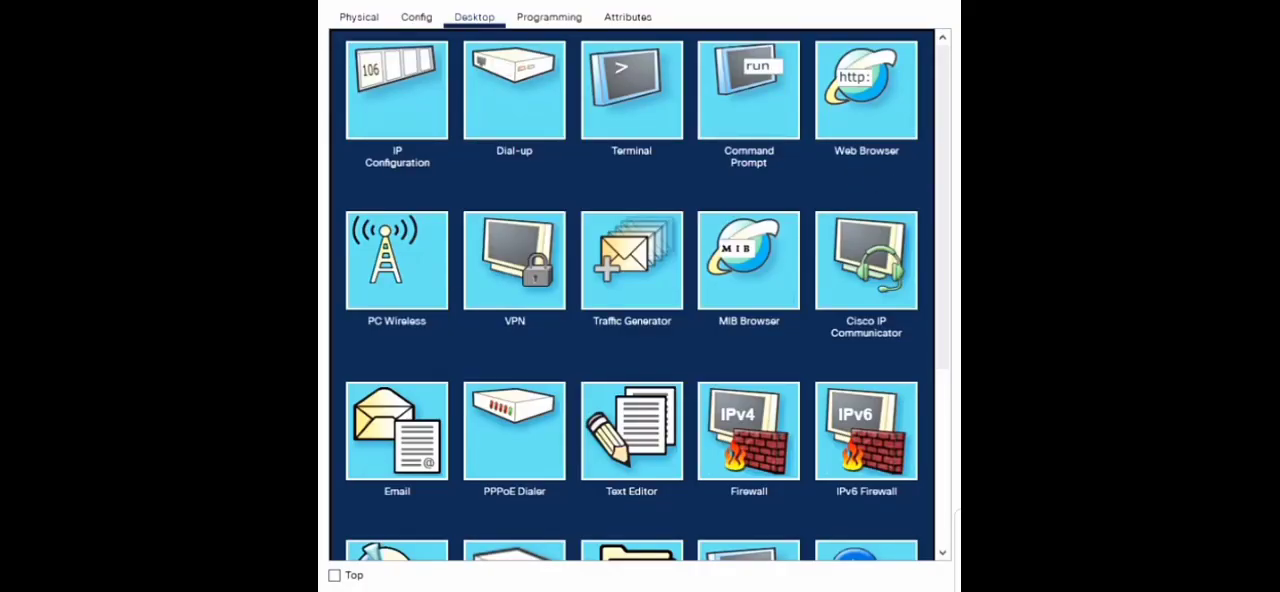
- Set the default gateway of the PC with address 192.168.1.65 to 192.168.1.100
left_click(387, 90)
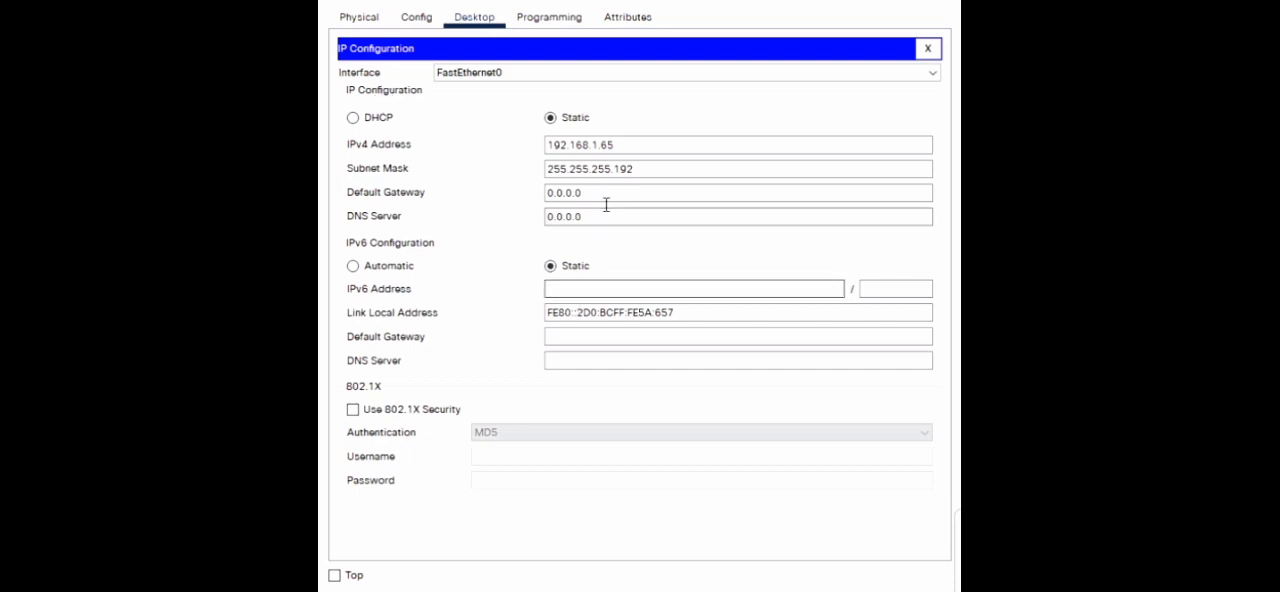
left_click_drag(606, 200, 506, 197)
key("BackSpace")
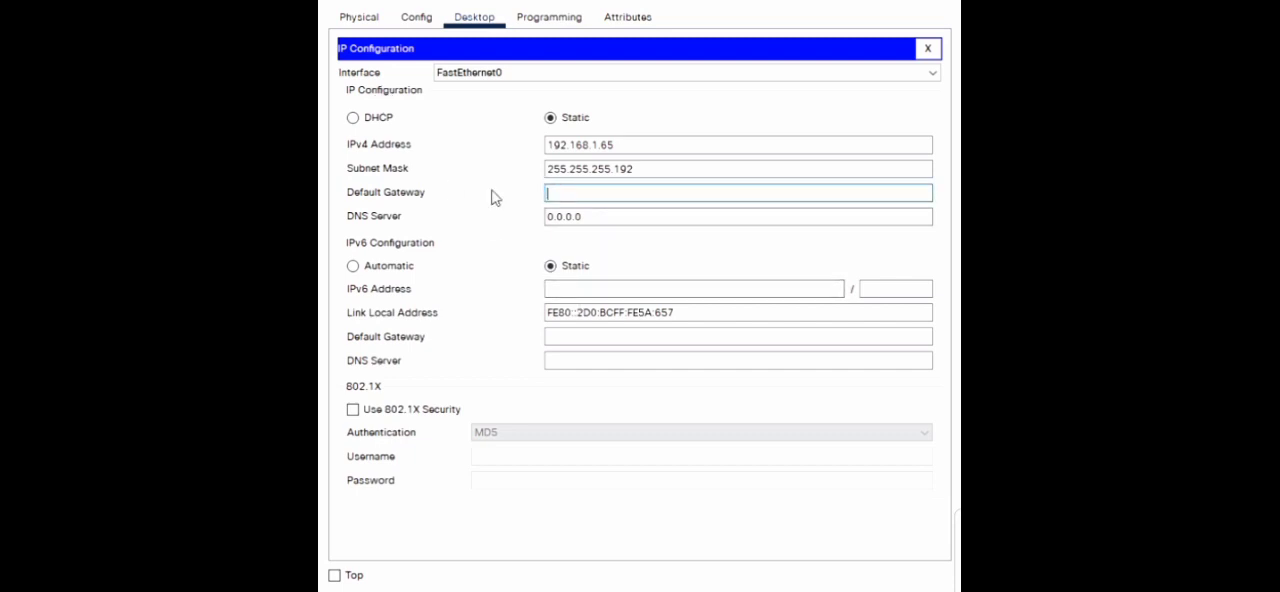
type("192.168.1.100")
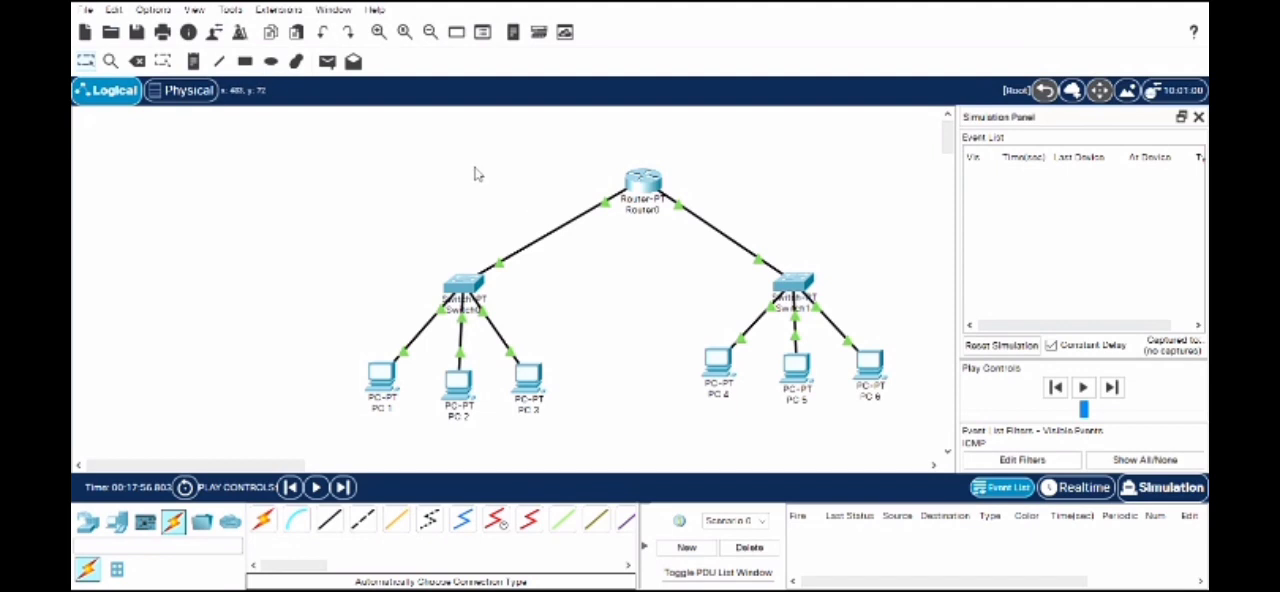
- Add a simple PDU from PC 1 to PC 3
left_click(327, 61)
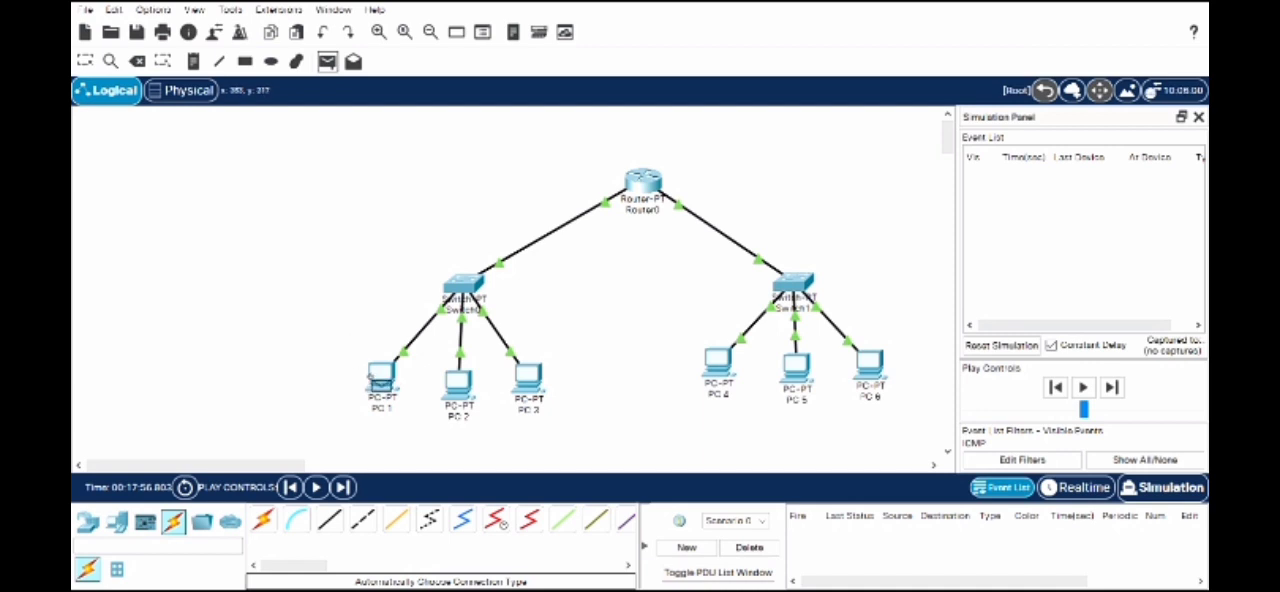
left_click(381, 377)
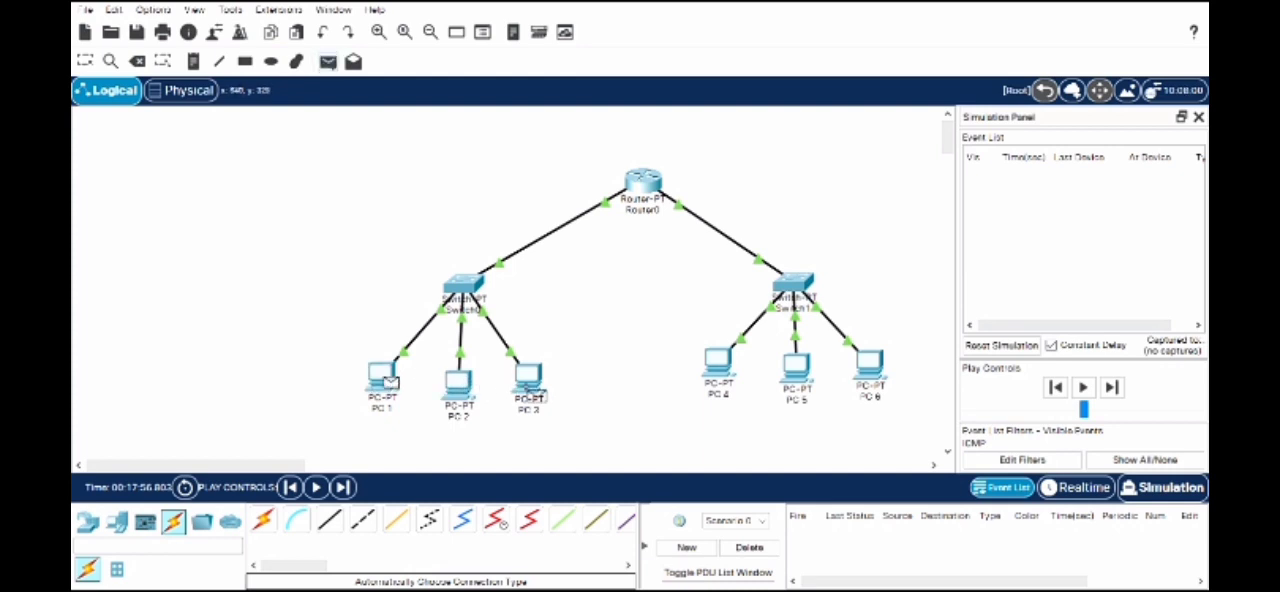
left_click(525, 382)
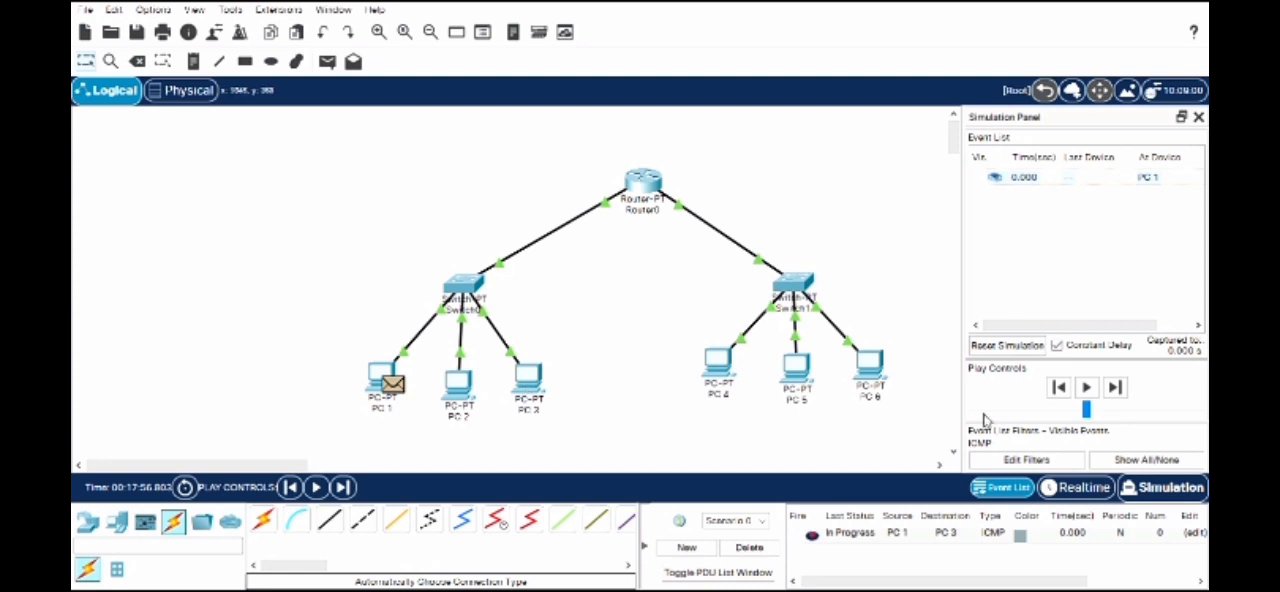
- Play the simulation and step the PC 1 to PC 3 message through Switch0 and back, then pause playback
left_click(1084, 388)
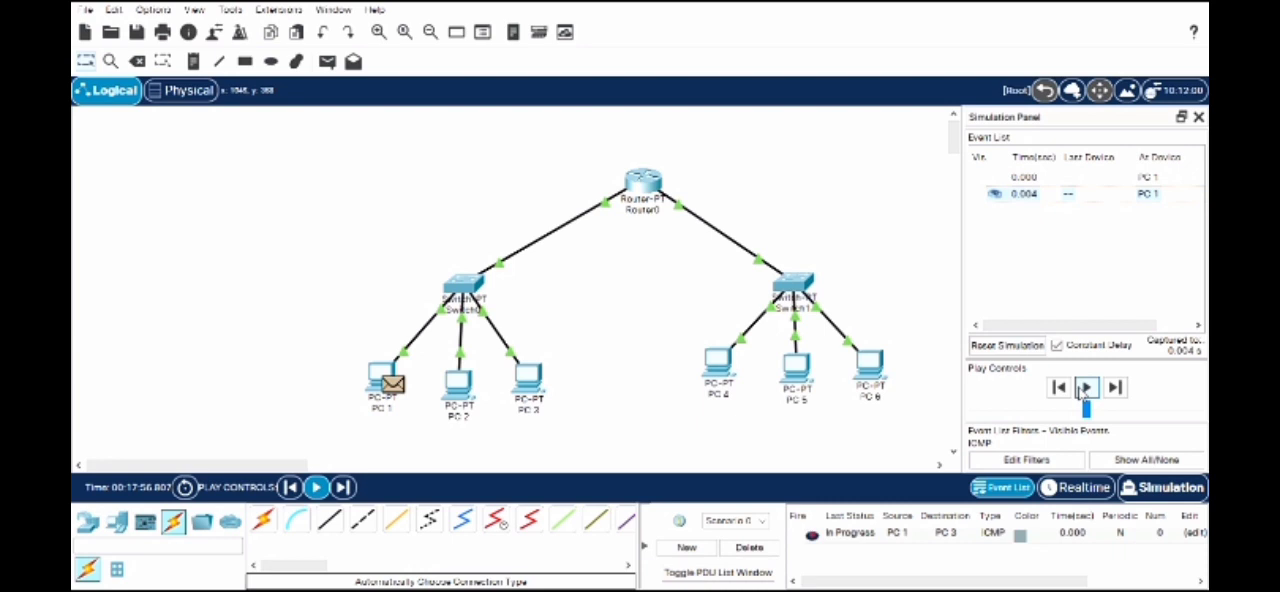
left_click(1108, 390)
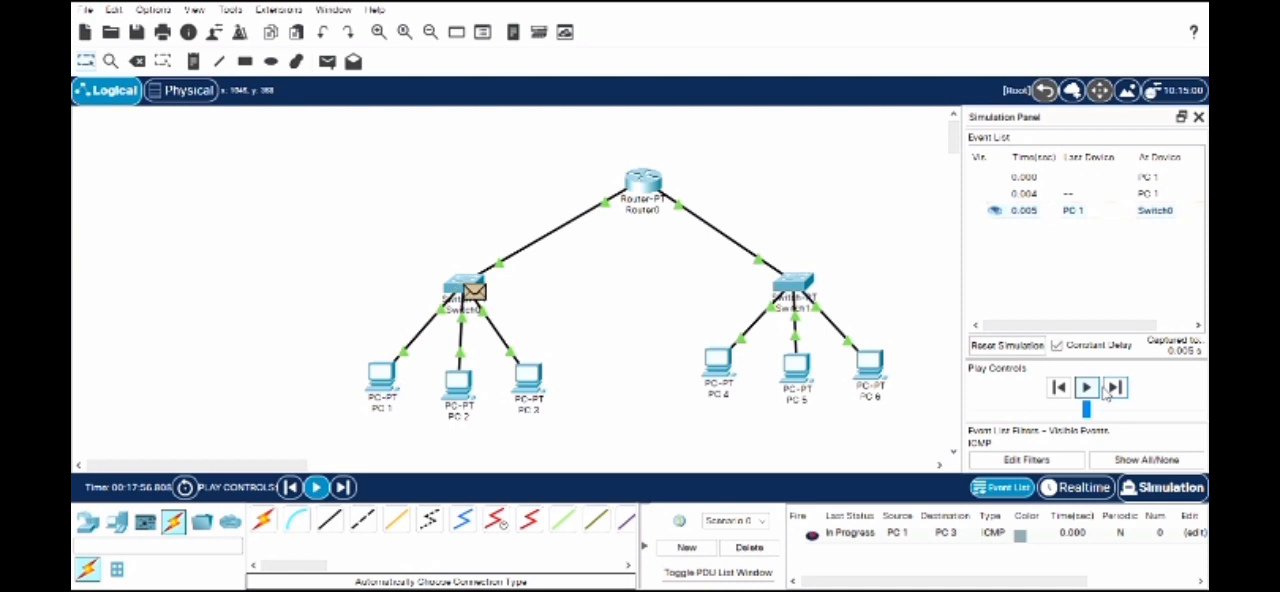
left_click(1106, 395)
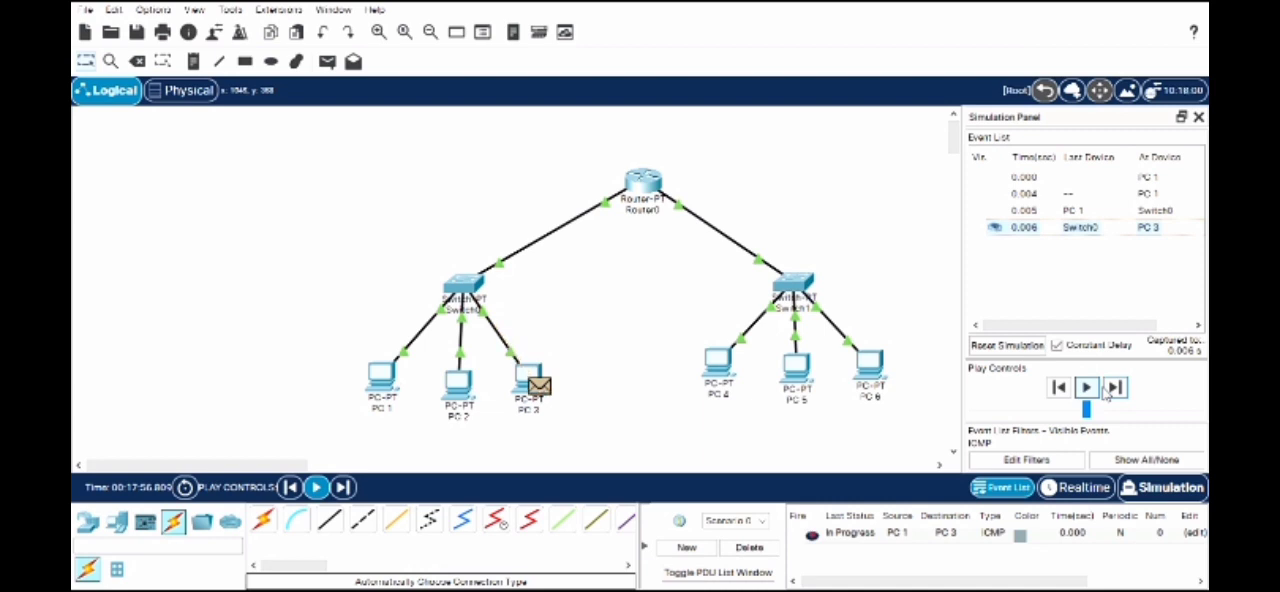
left_click(1106, 395)
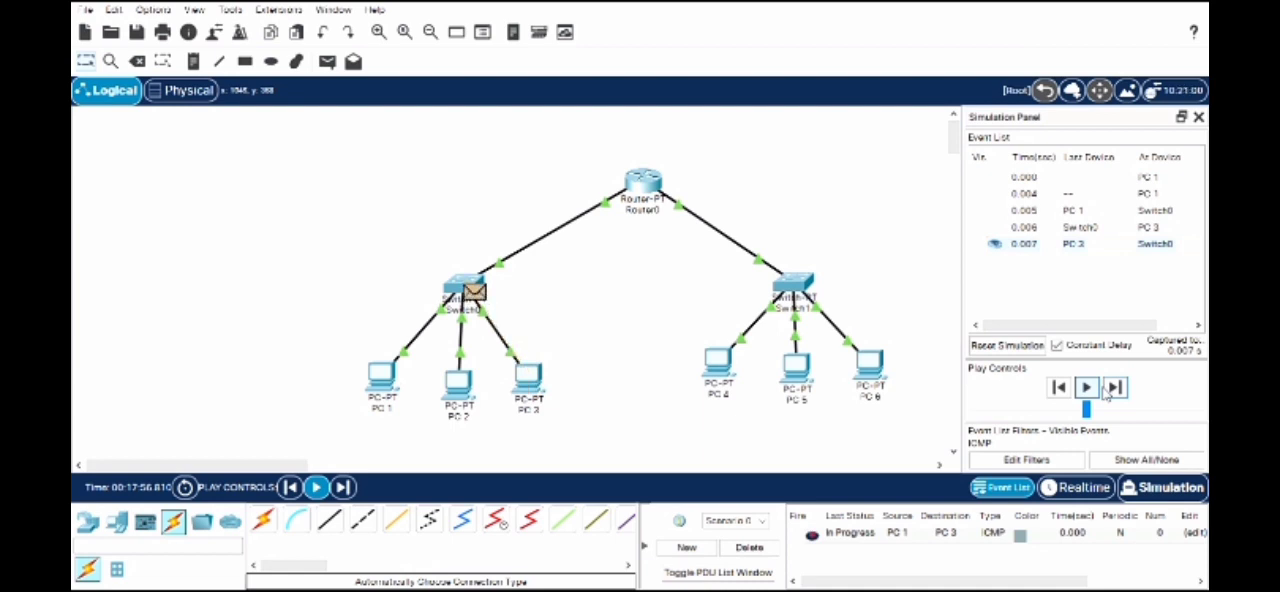
left_click(1106, 395)
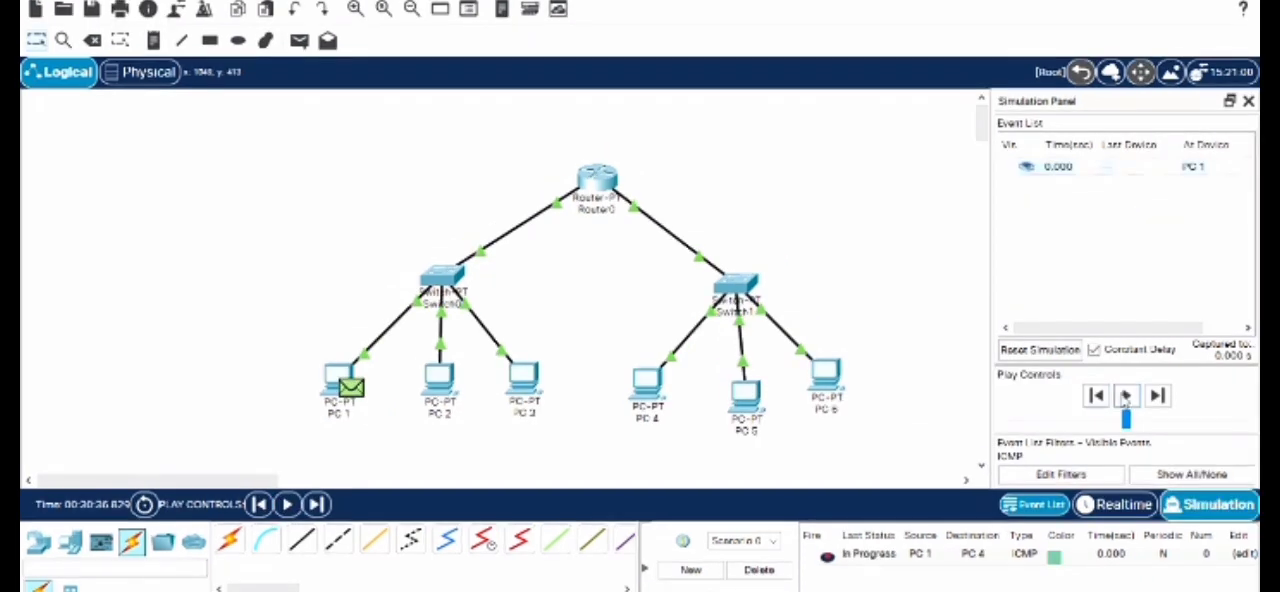
left_click(1086, 389)
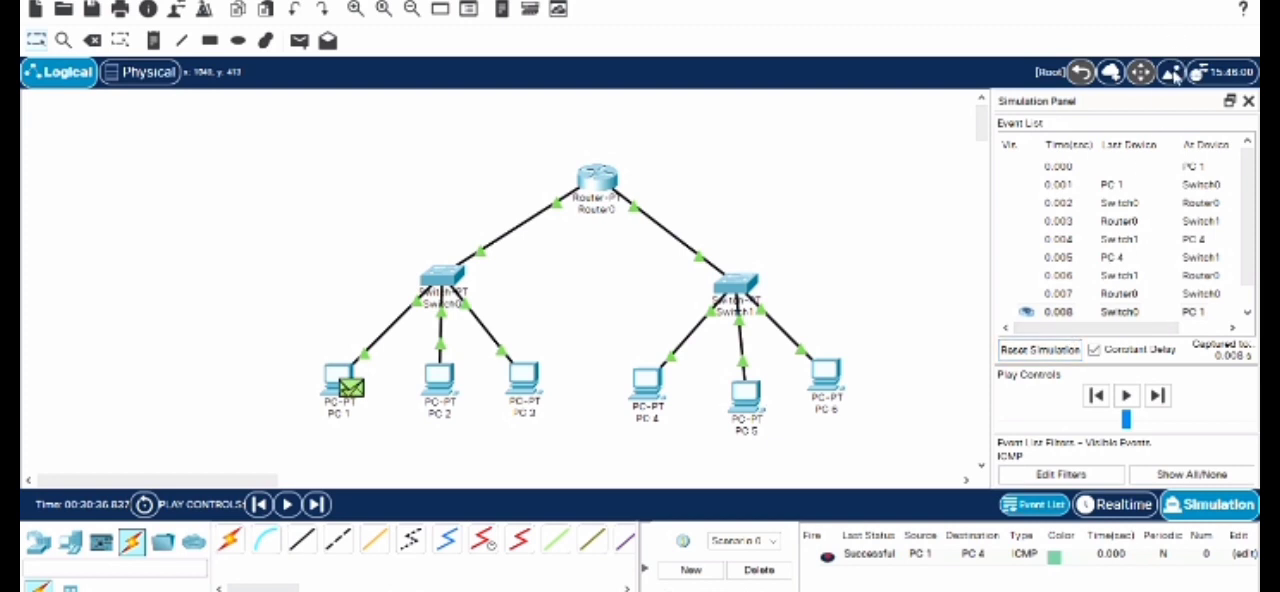
- Reset the simulation and play the ICMP message from PC 2 to PC 5
left_click(1050, 352)
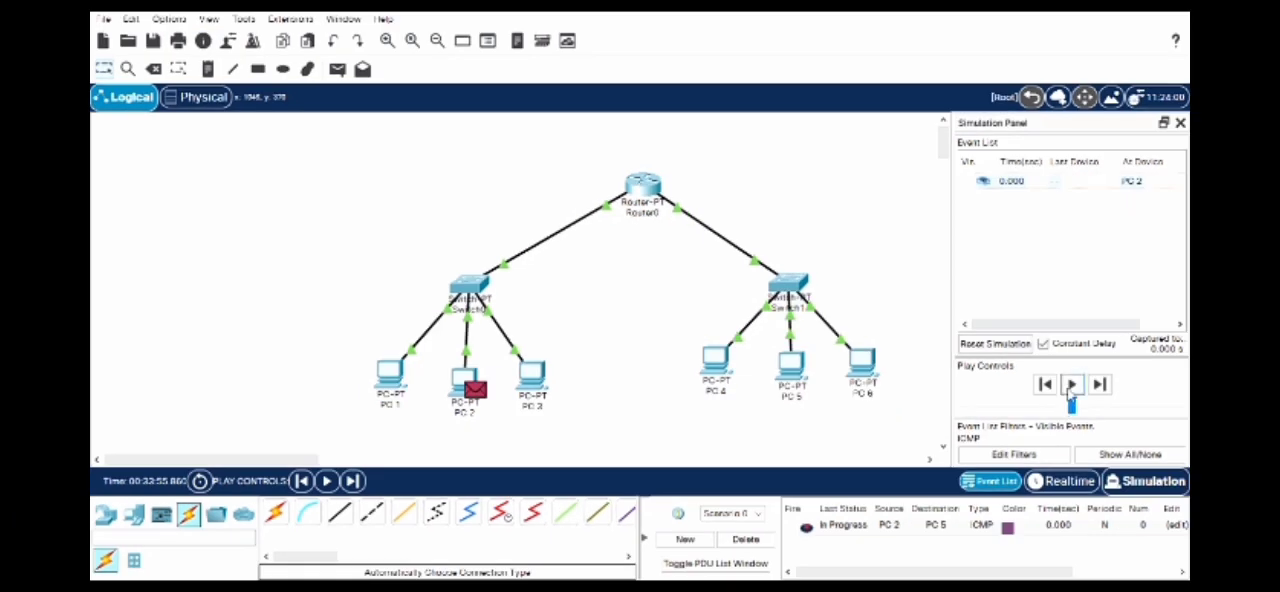
left_click(1072, 386)
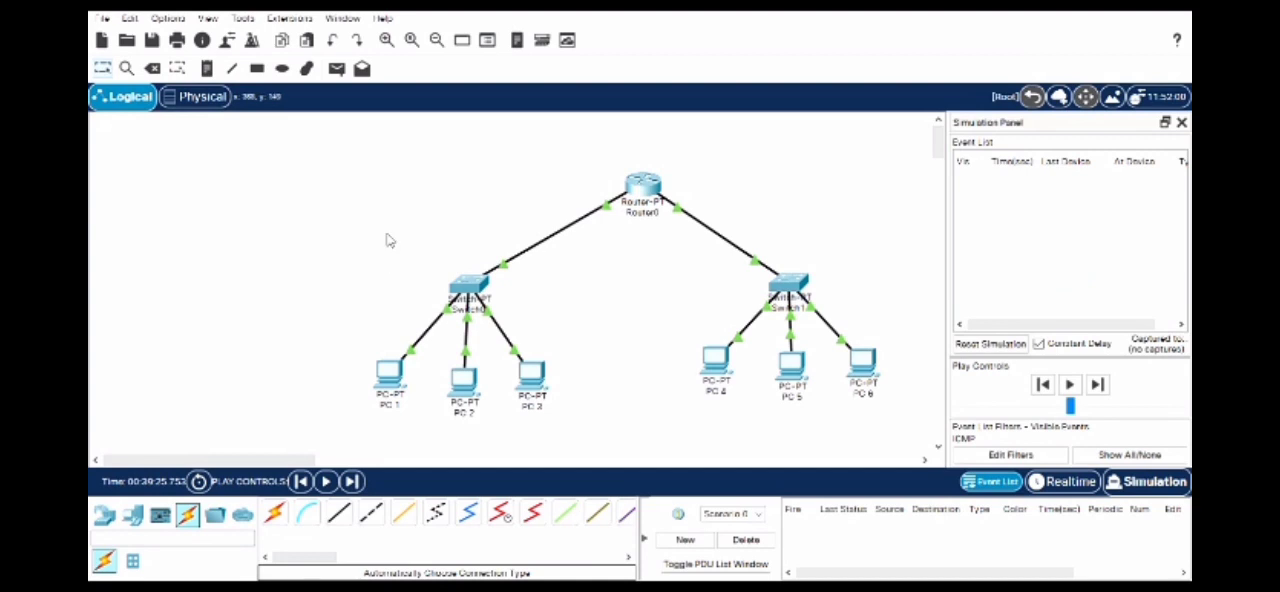
- Add a simple PDU from PC 3 to PC 6 and play its simulation
left_click(336, 68)
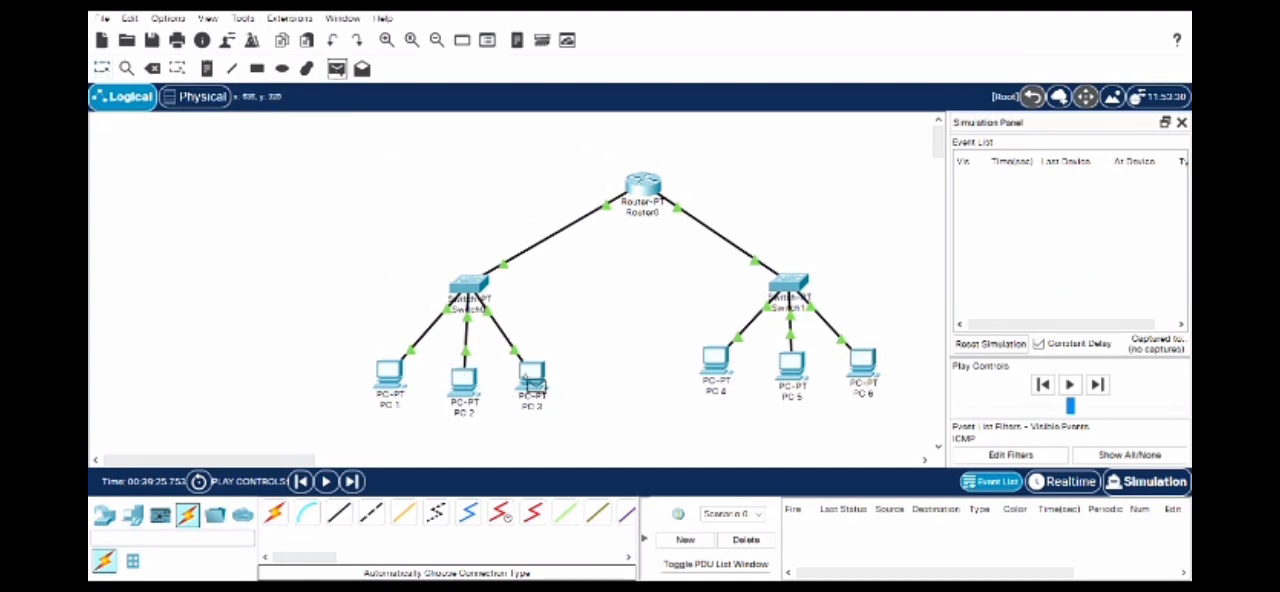
left_click(528, 378)
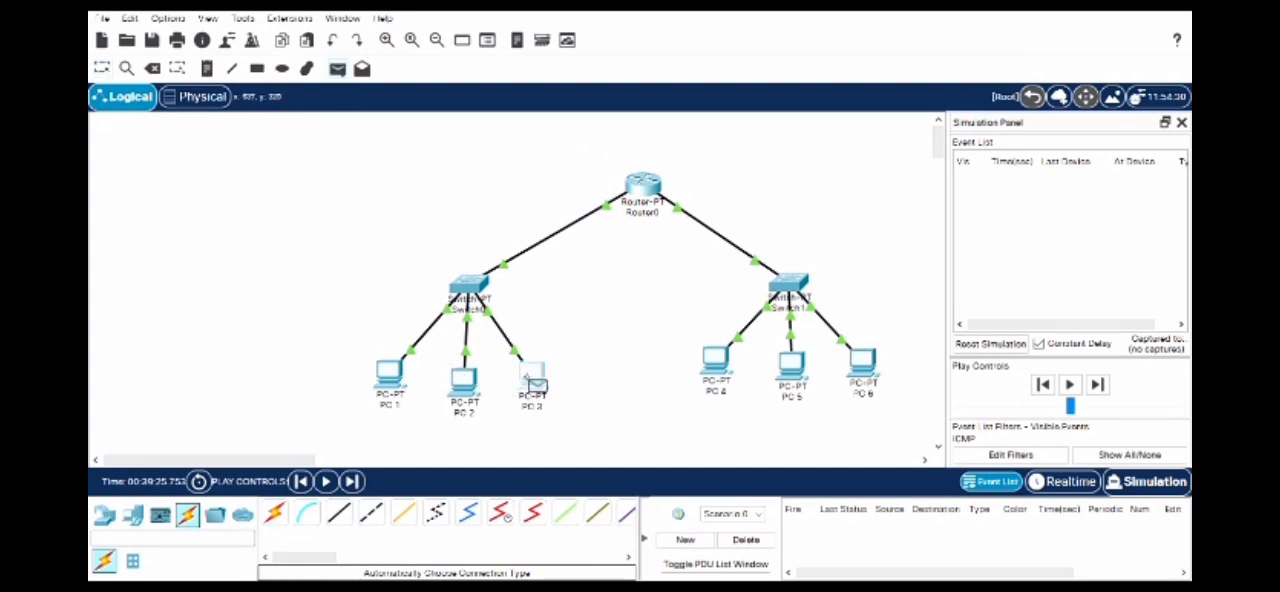
left_click(863, 374)
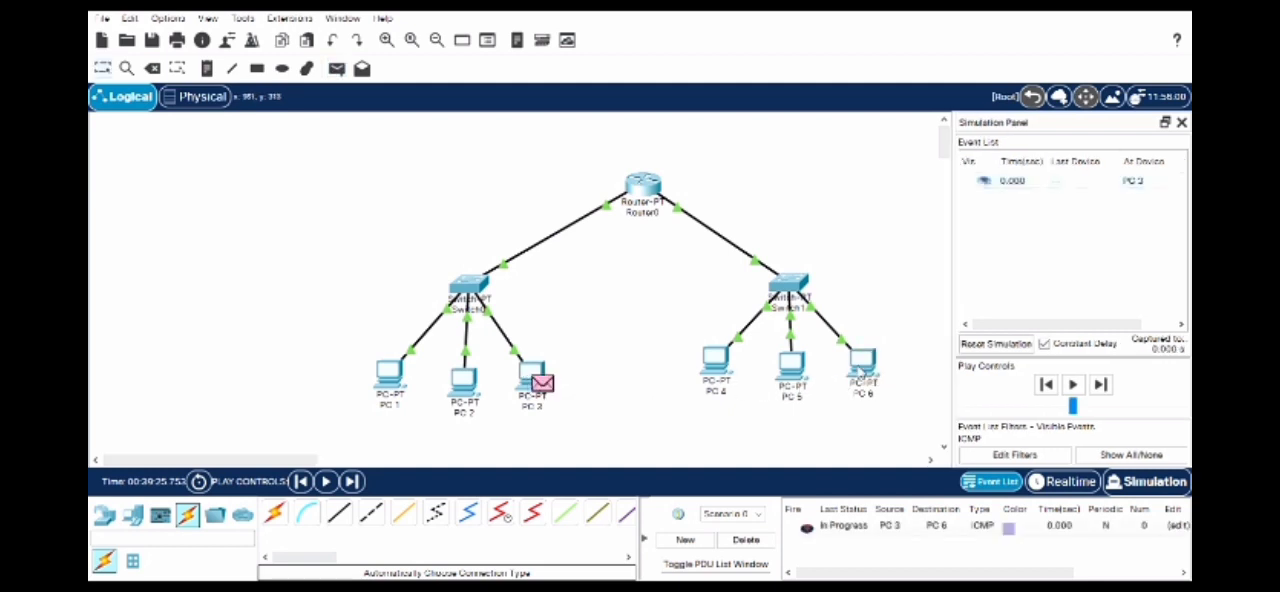
left_click(1074, 385)
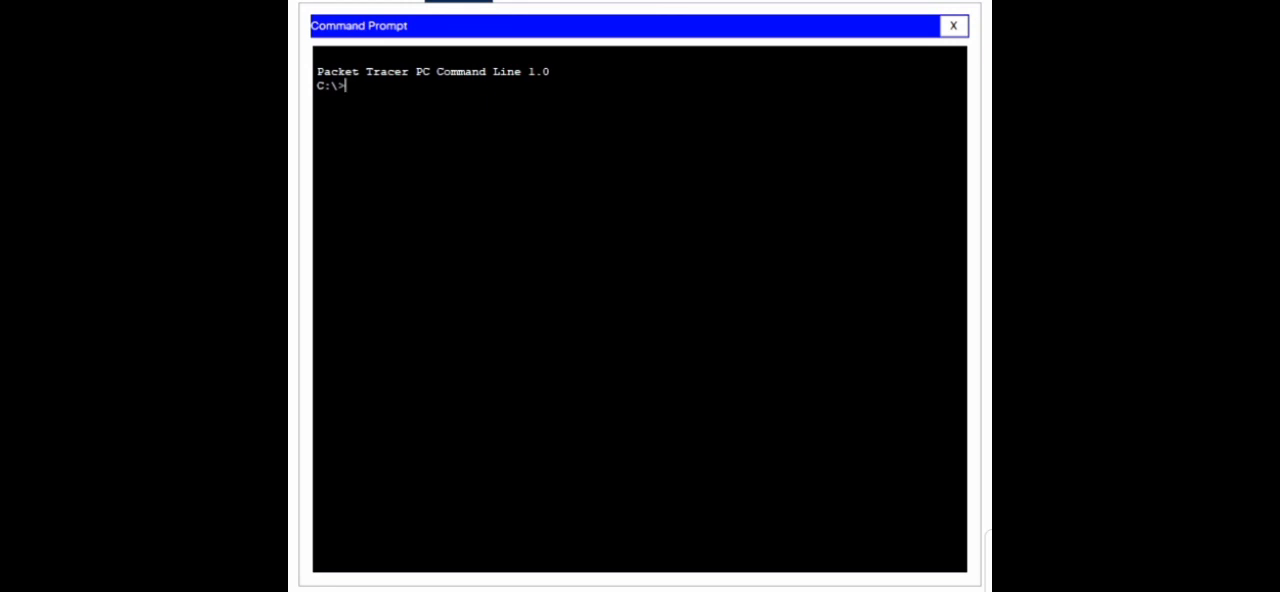
- Trace the route to 192.168.1.3 with tracert in the PC's Command Prompt
type("tracert 192.168")
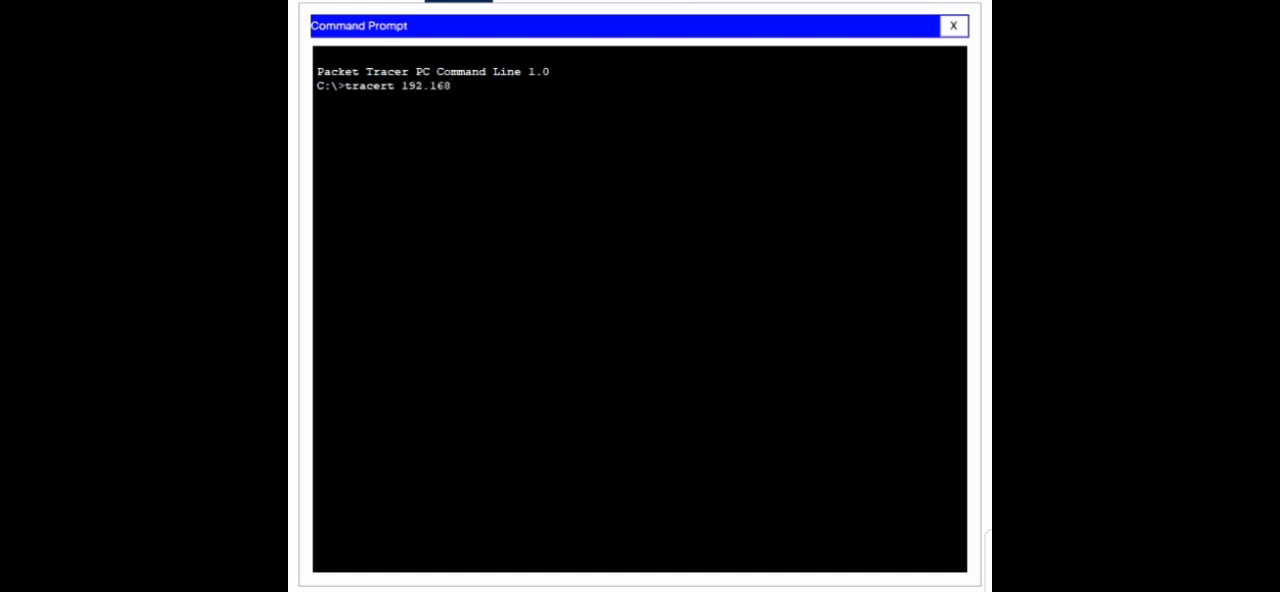
type(".1")
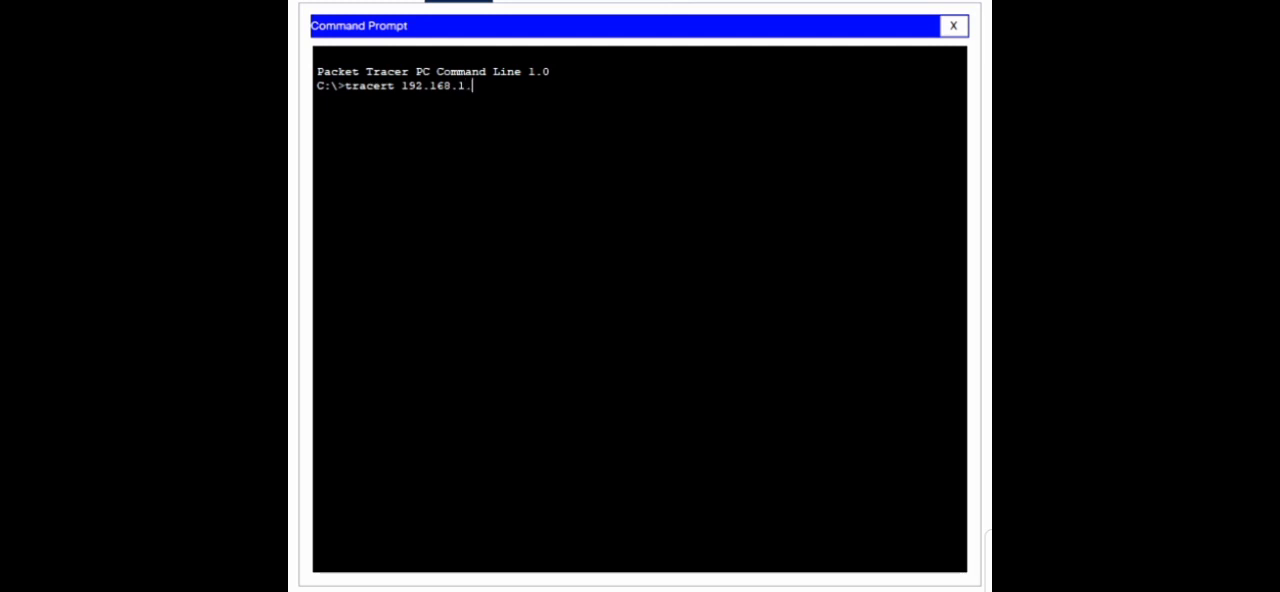
type(".3")
key("Return")
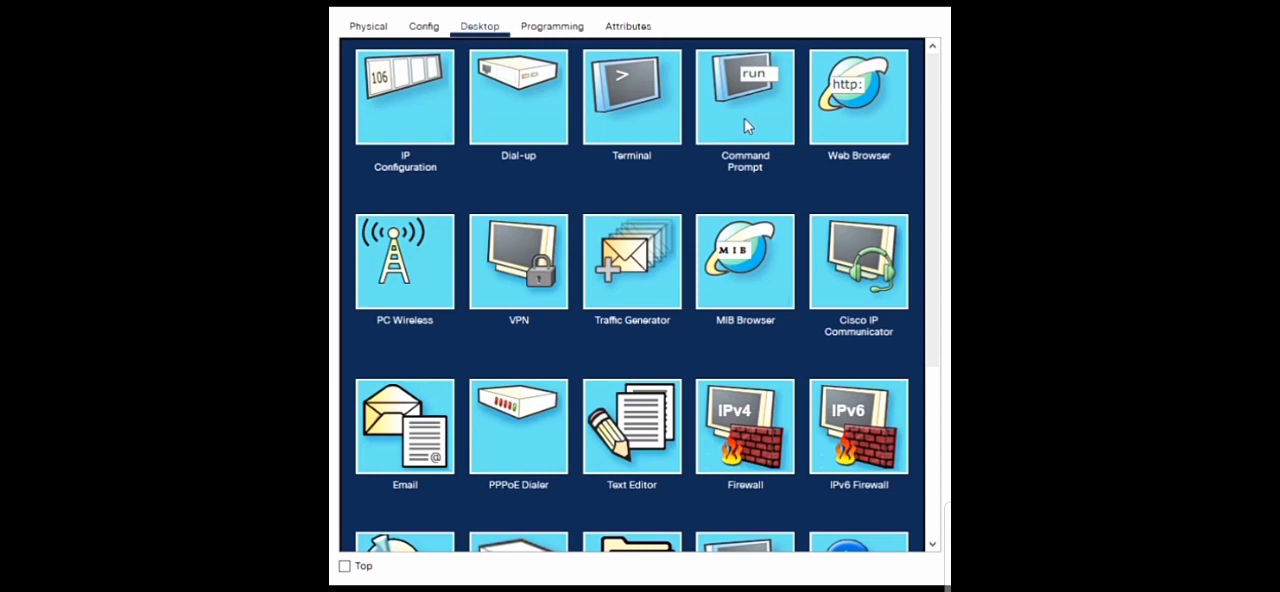
- Open the PC's Command Prompt and run tracert 192.168.1.66
left_click(745, 126)
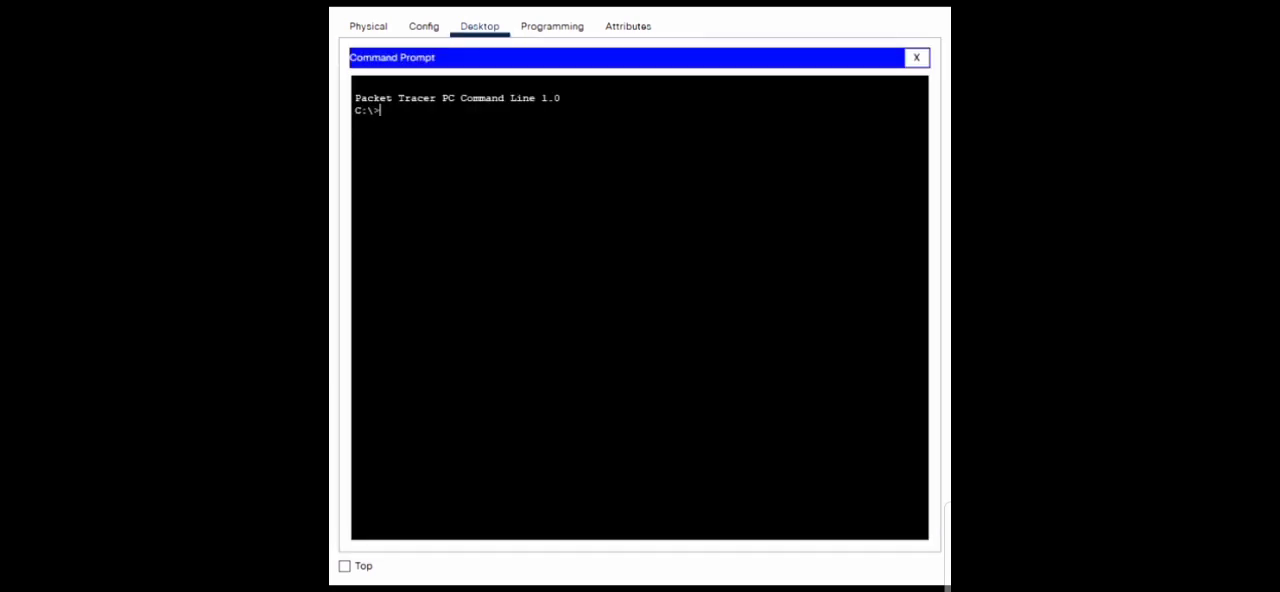
type("tracert")
type("192.168.1.66")
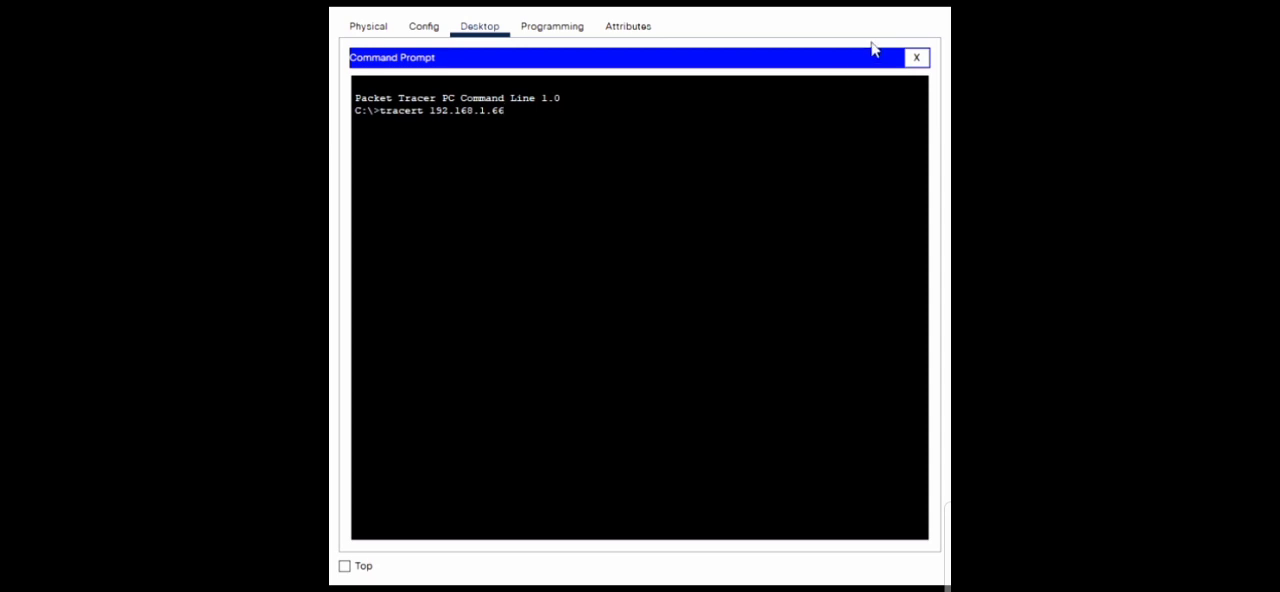
key("Return")
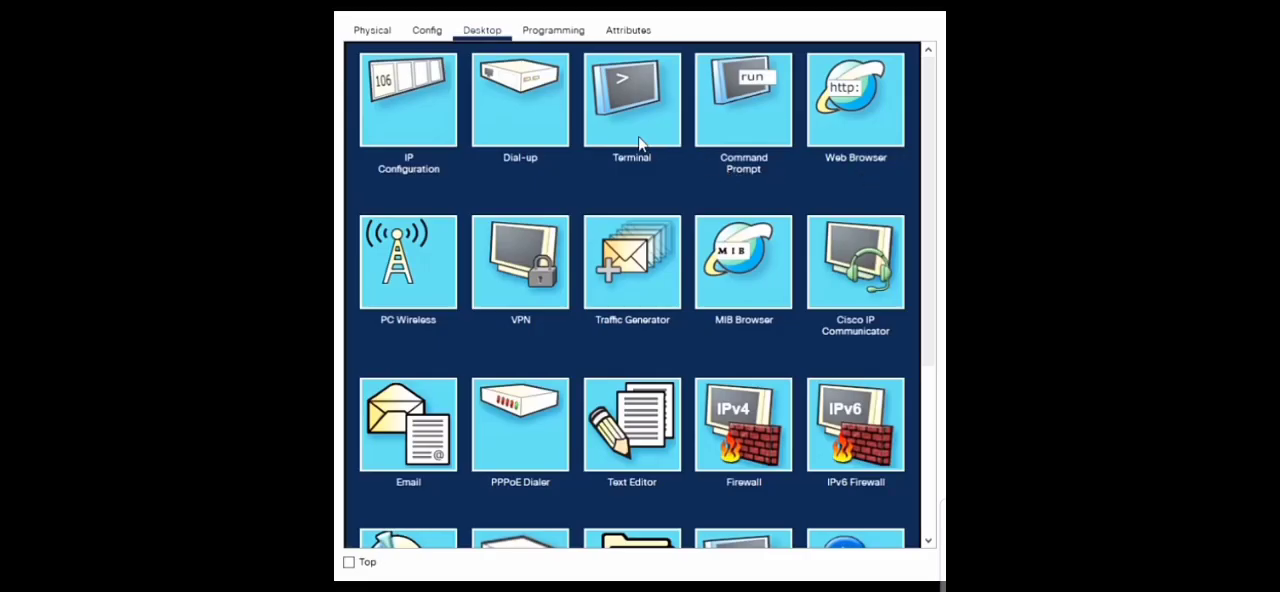
- Open a fresh Command Prompt on the displayed PC and trace the route to 192.168.1.66 with tracert
left_click(745, 104)
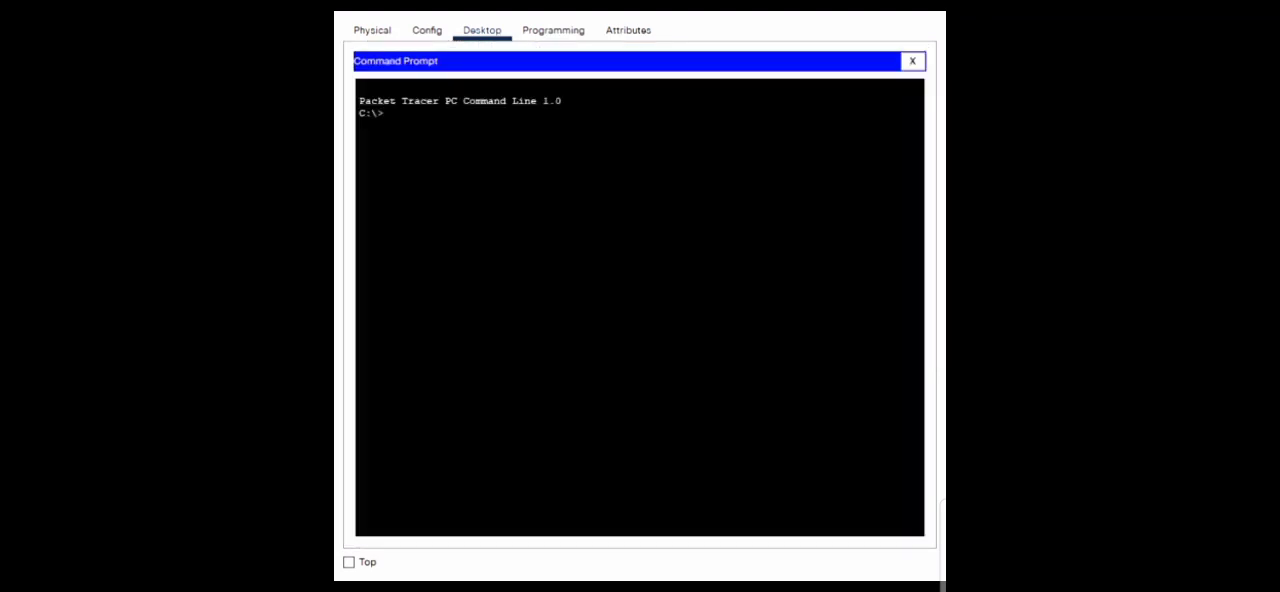
type("tracert 192.168.1.")
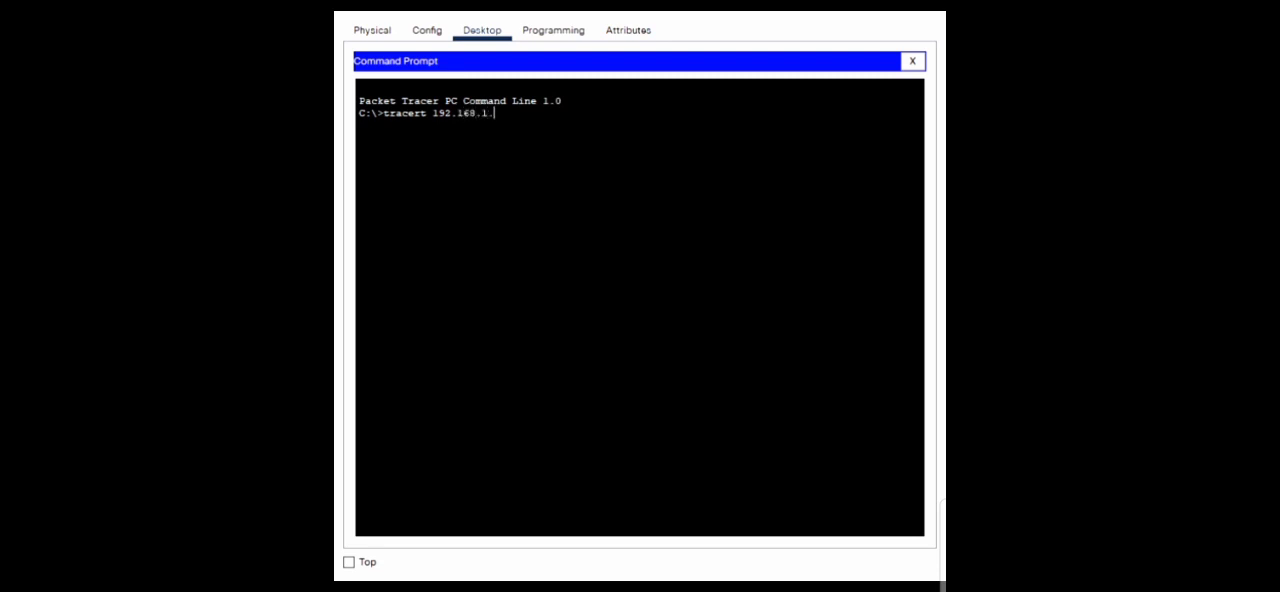
type("66")
key("Return")
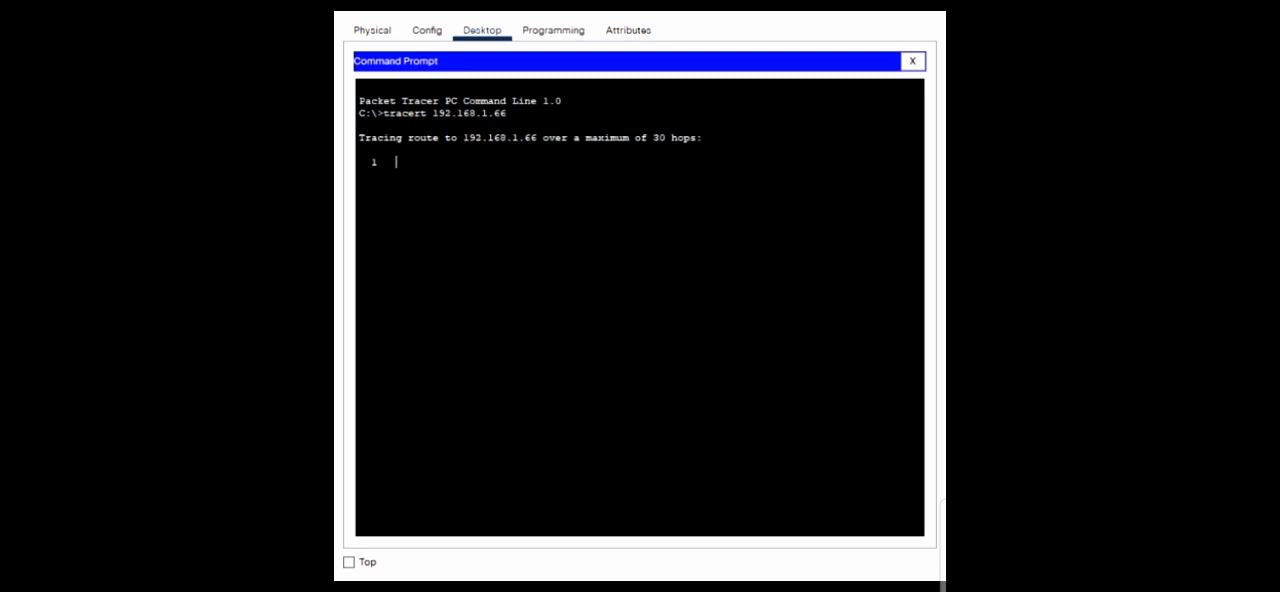